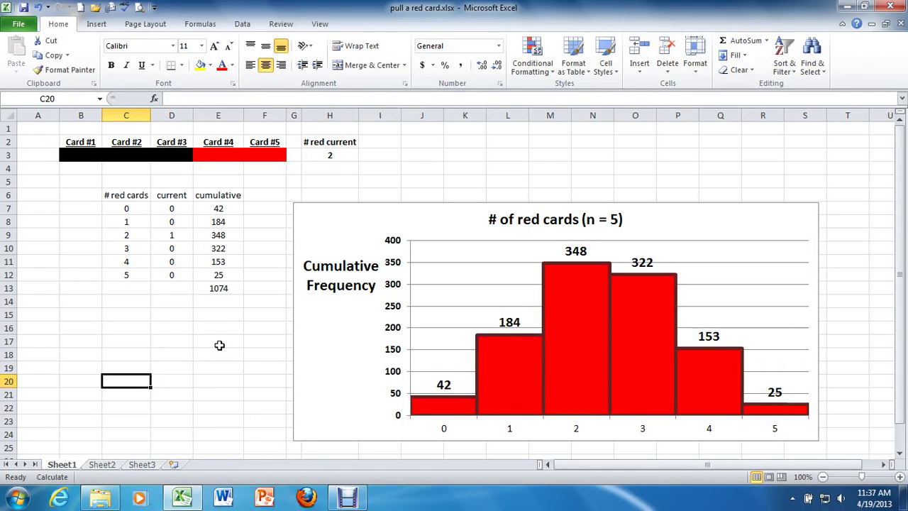
- Recalculate the worksheet repeatedly to simulate more five-card draws and accumulate their red-card frequencies in the chart
key(F9)
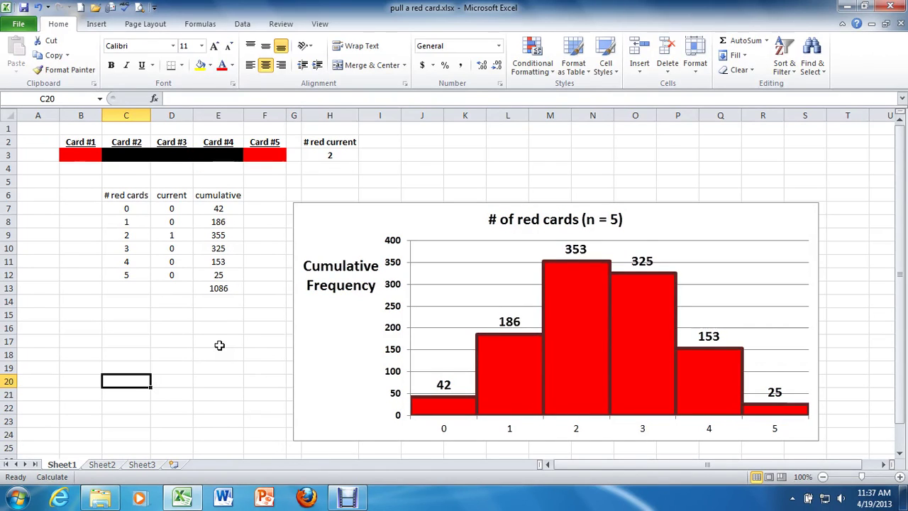
key(F9)
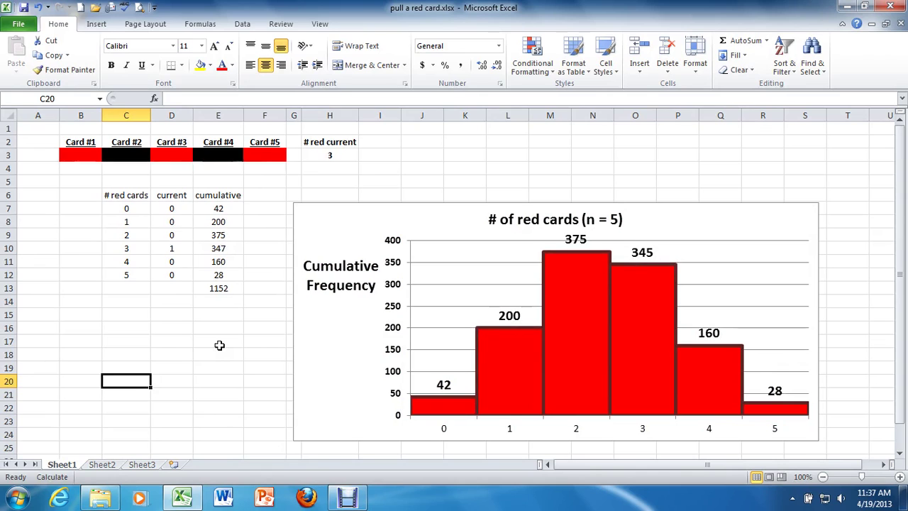
key(F9)
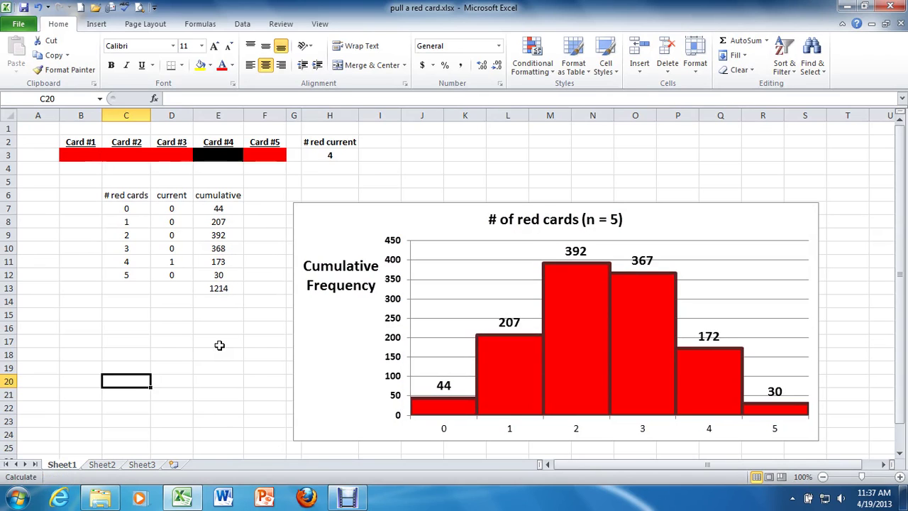
key(F9)
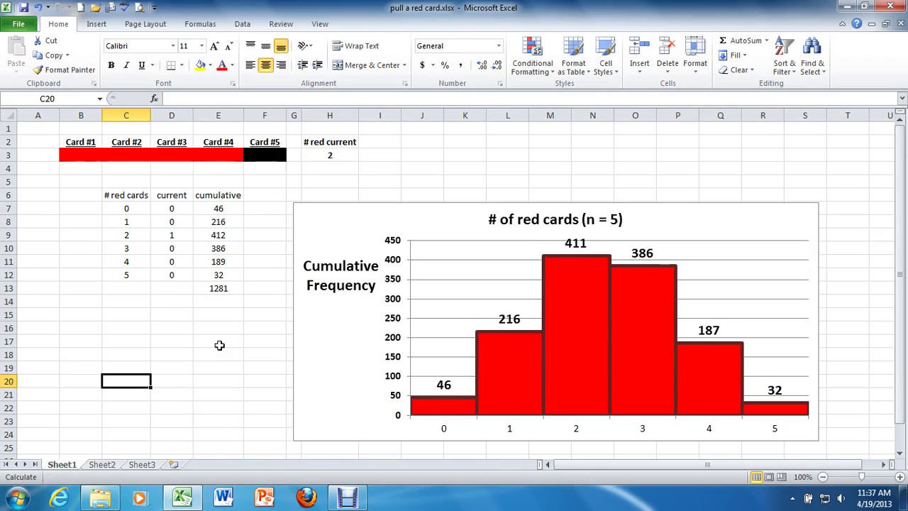
key(F9)
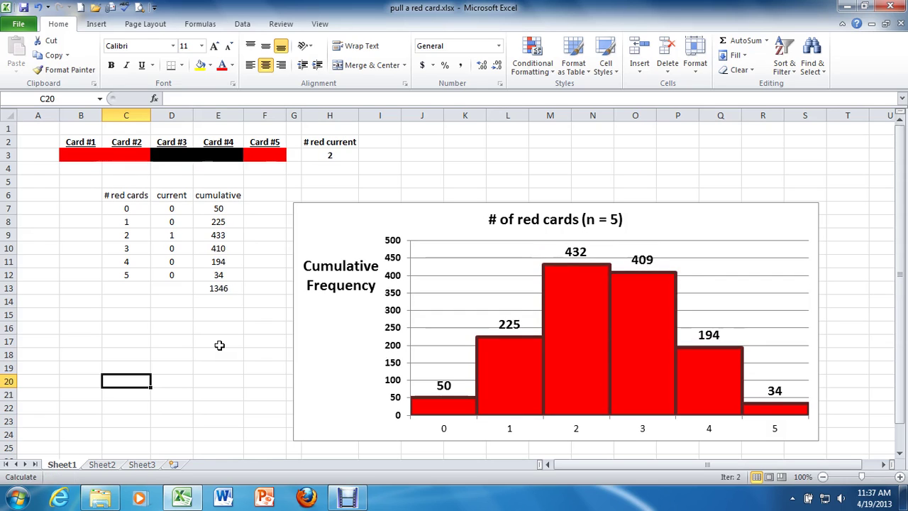
key(F9)
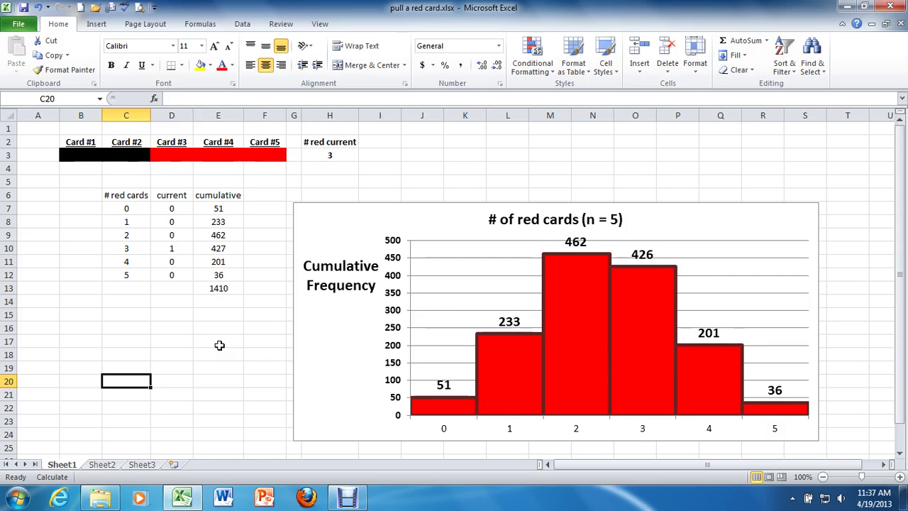
key(F9)
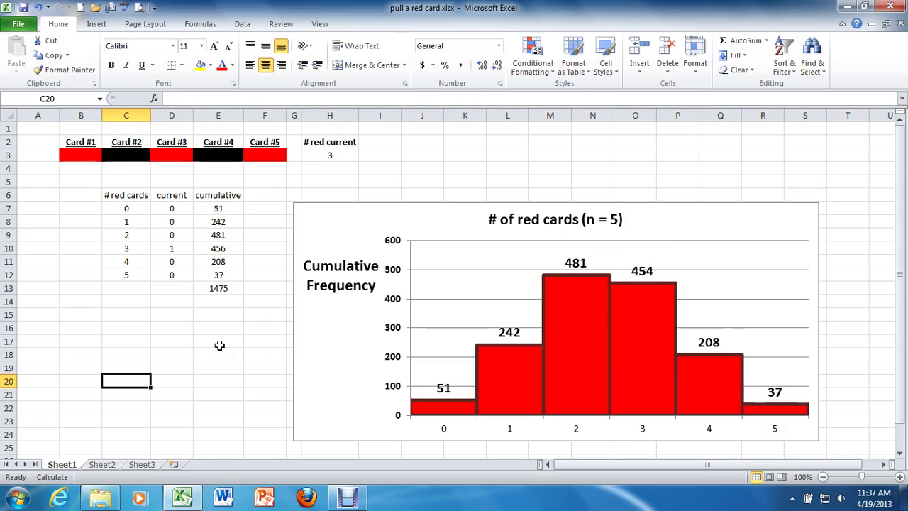
key(F9)
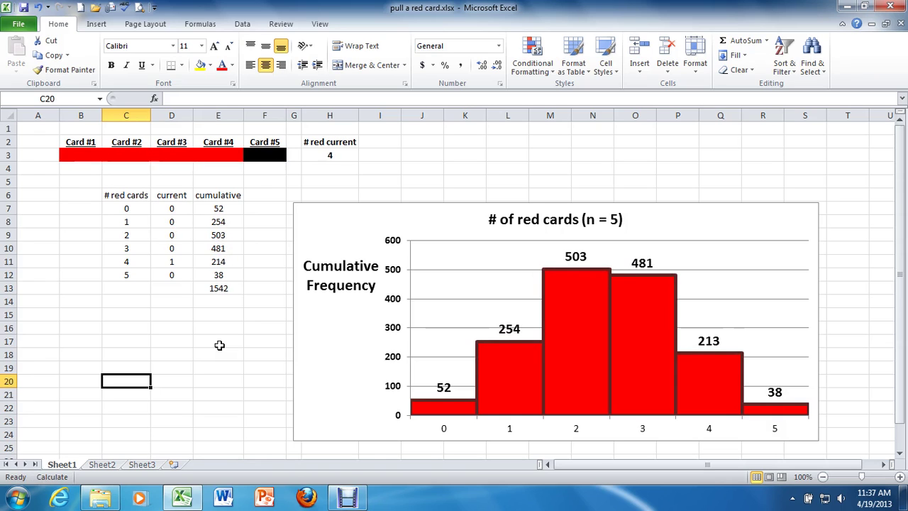
key(F9)
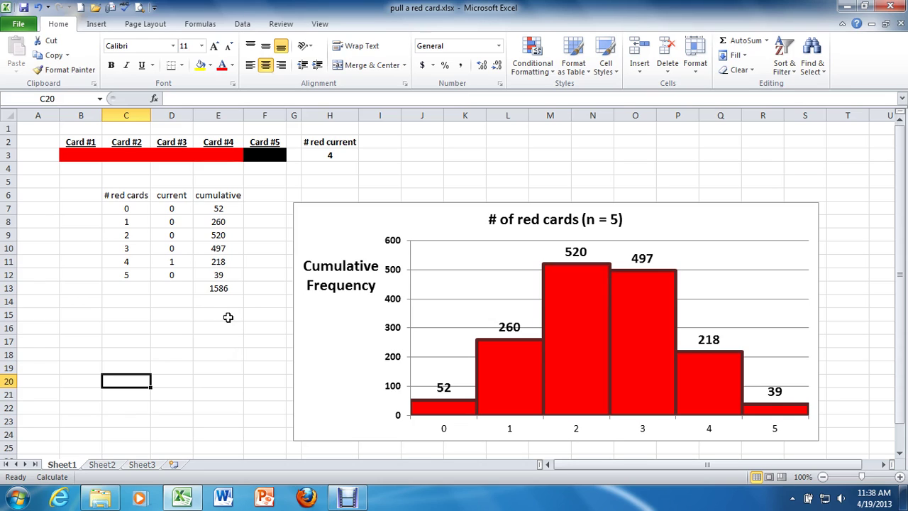
- Enter the label "trials" in cell D13, beside the sum of the cumulative column
click(222, 325)
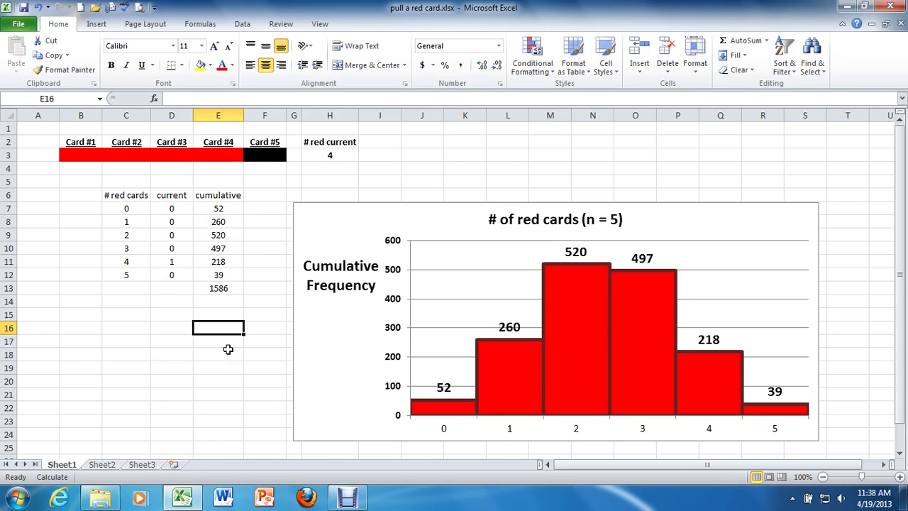
click(174, 286)
text(trials)
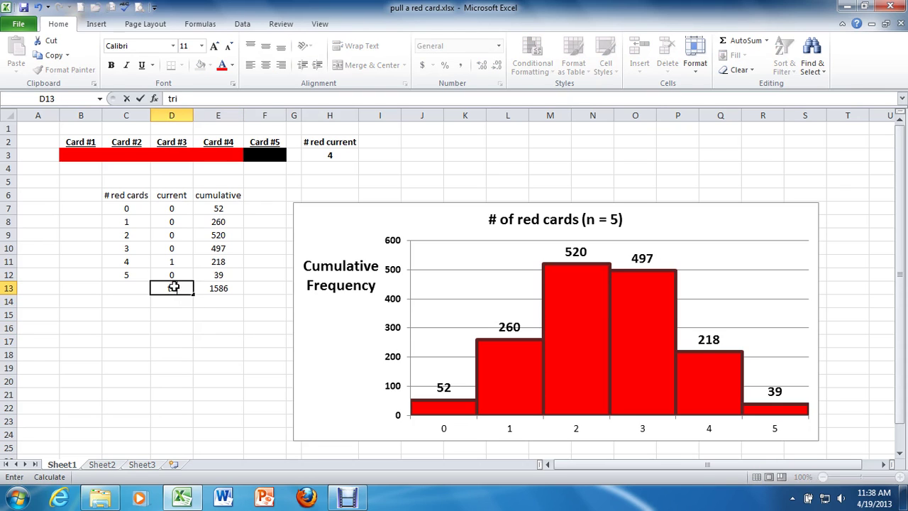
click(194, 329)
- Give the trials label and its total in D13:E13 a light red fill and bold text
drag(219, 287, 184, 290)
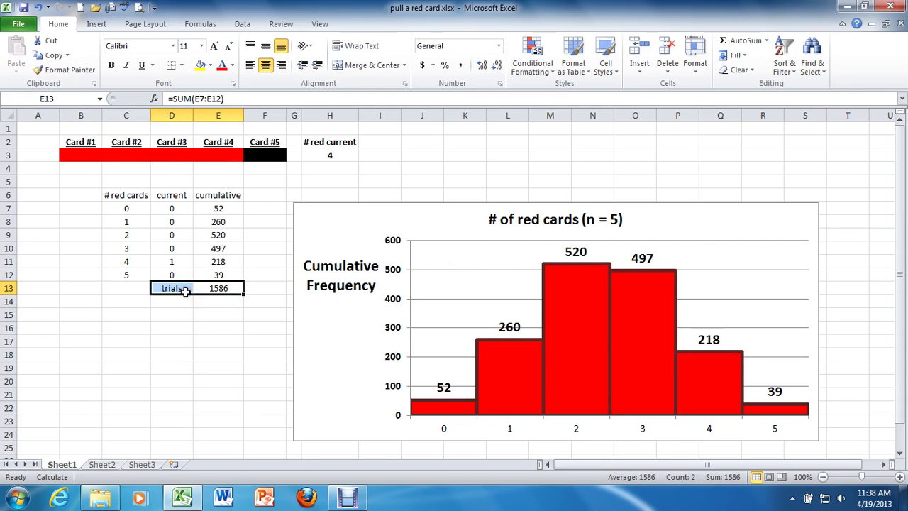
click(210, 65)
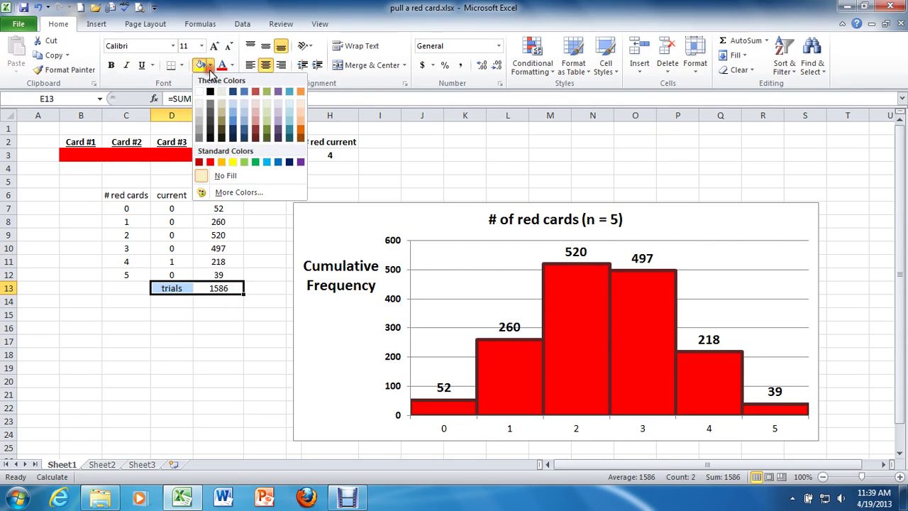
click(255, 113)
key(ctrl+b)
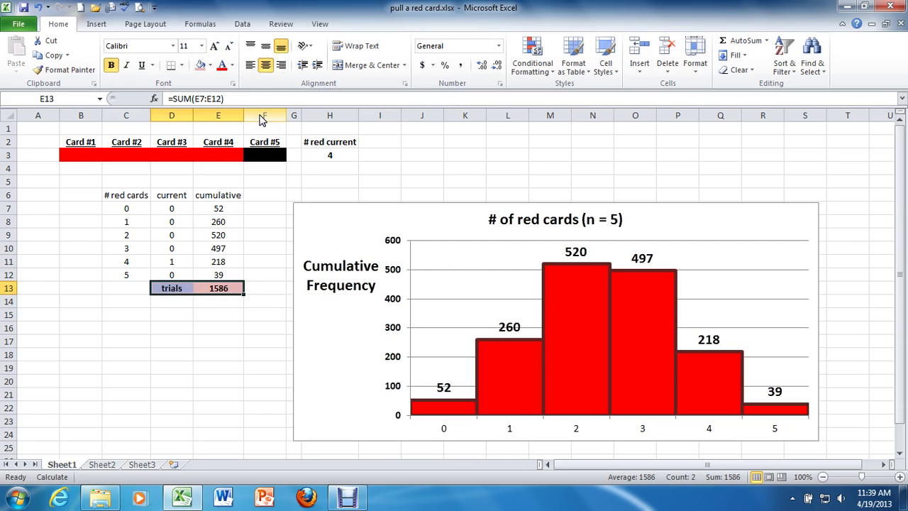
- Change the font colour of the red-card frequency table in C6:E12 to grey
drag(234, 275, 134, 197)
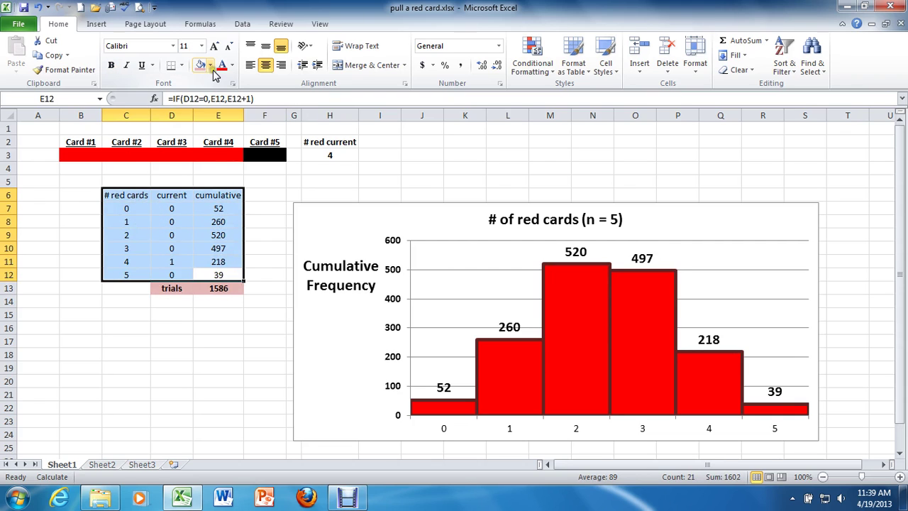
click(232, 66)
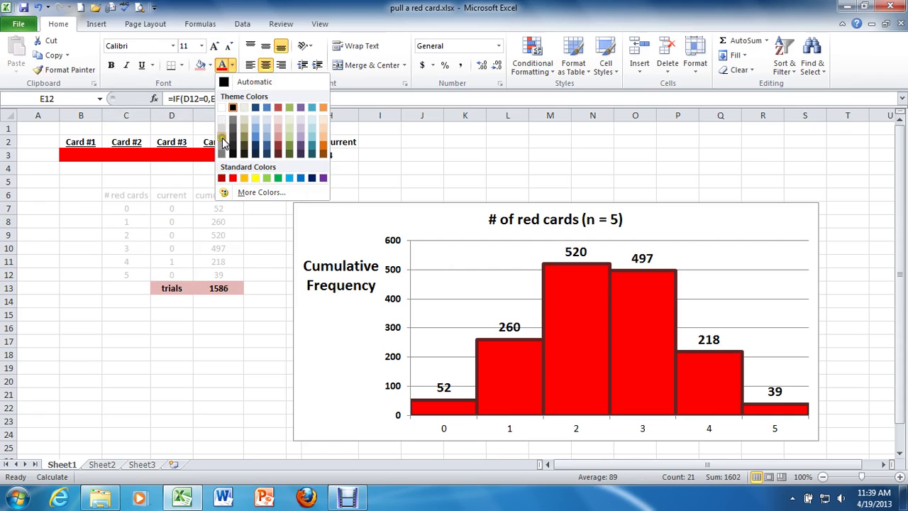
click(222, 146)
click(214, 290)
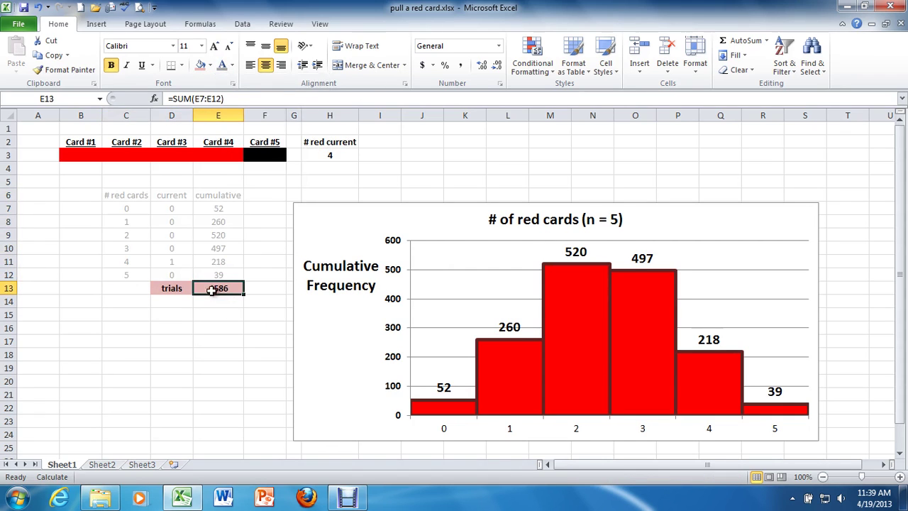
- Start a new conditional formatting rule on the current counts in D7:D12 for cells with a value equal to 1
drag(172, 208, 172, 276)
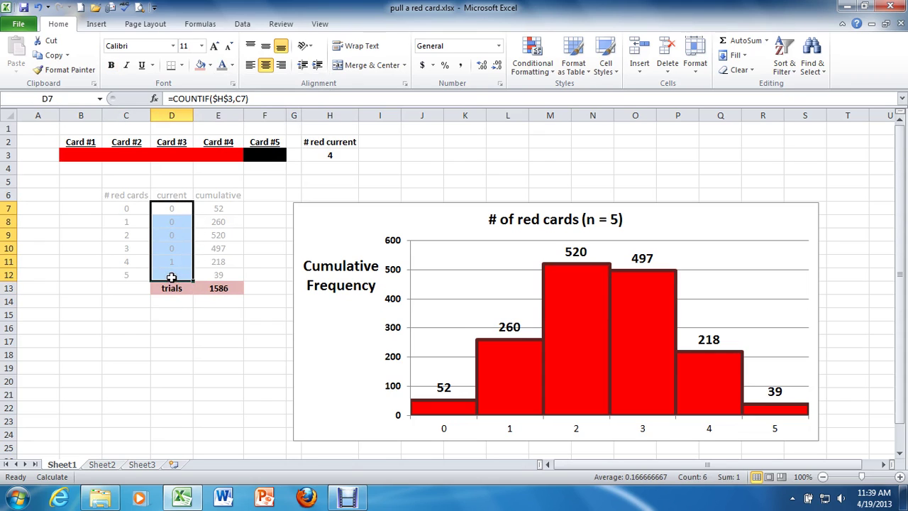
click(531, 63)
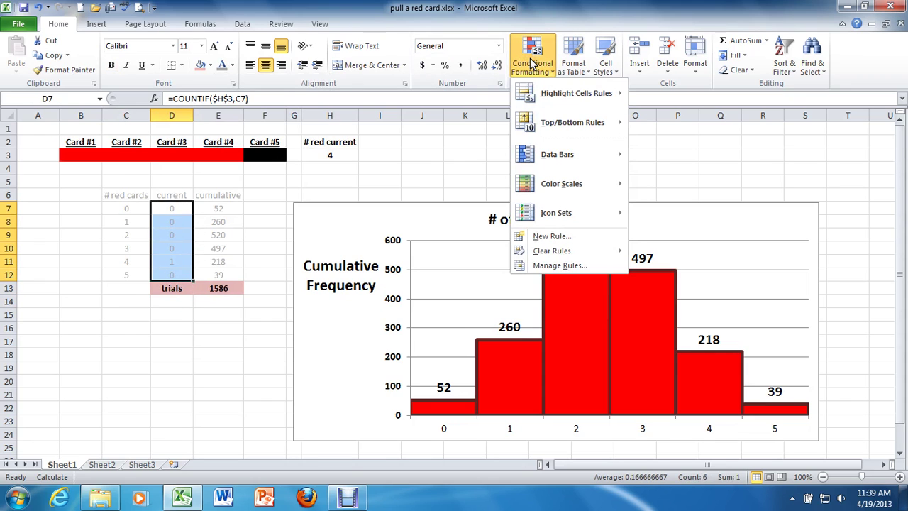
click(550, 237)
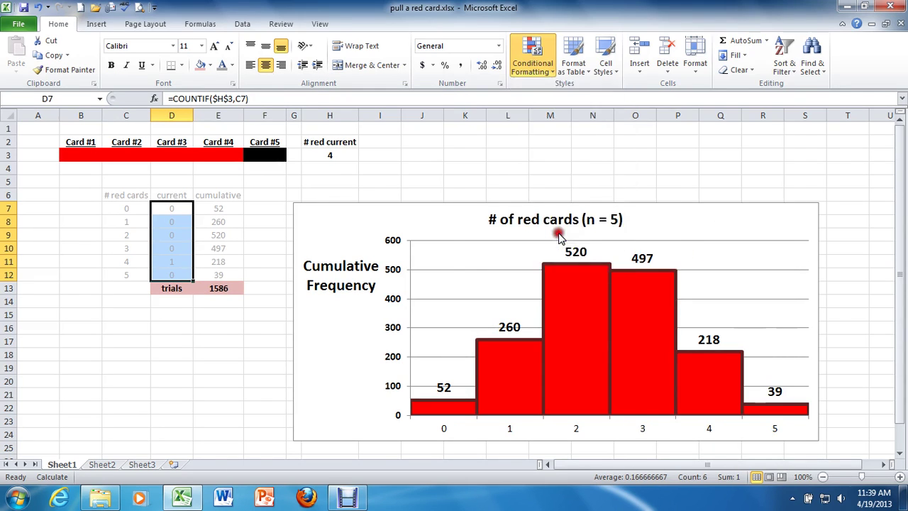
click(544, 86)
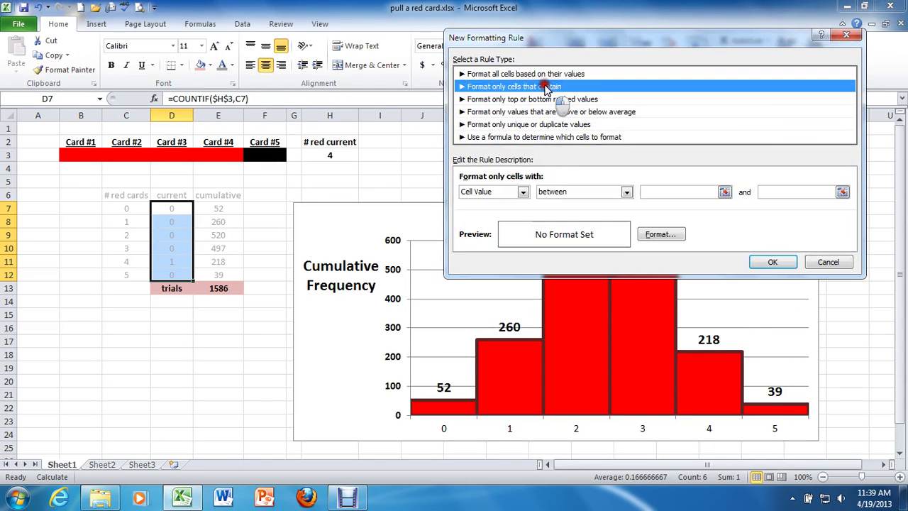
click(626, 192)
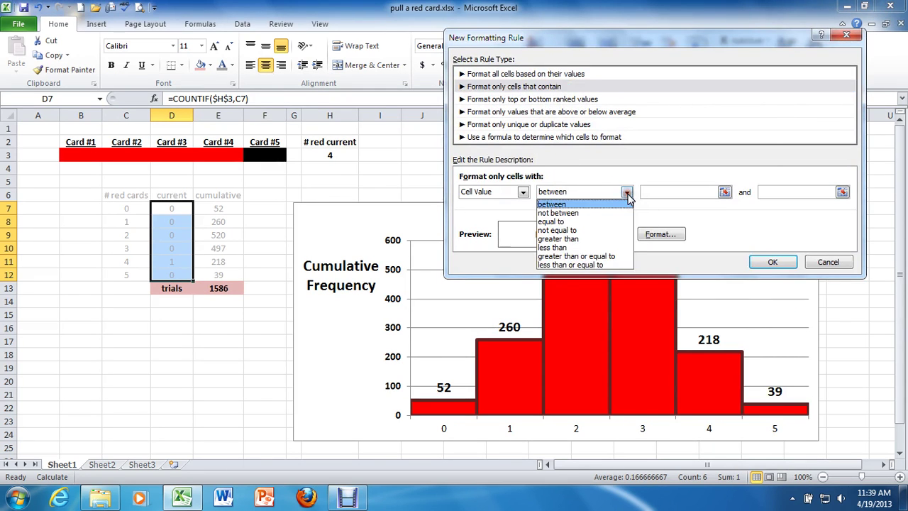
click(613, 222)
click(654, 191)
text(1)
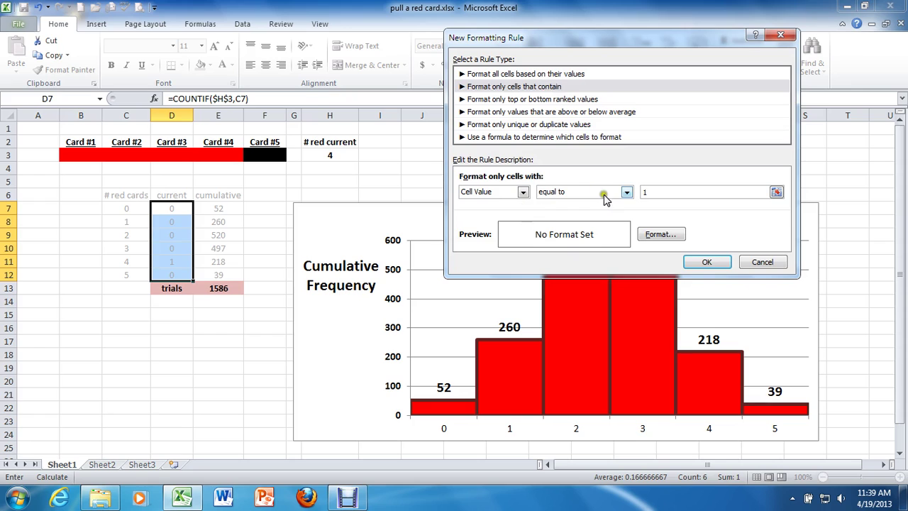
- Set the rule's format to a bold light red font and apply it to the current counts
click(663, 236)
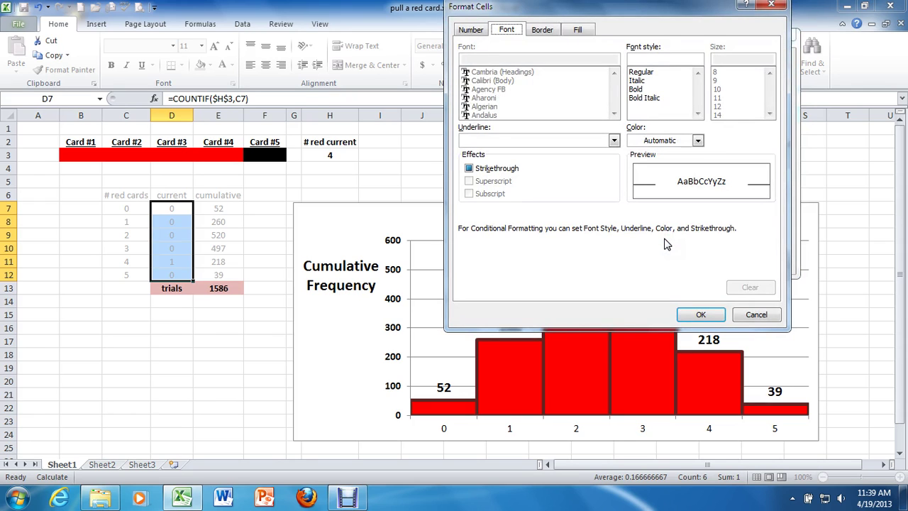
click(660, 90)
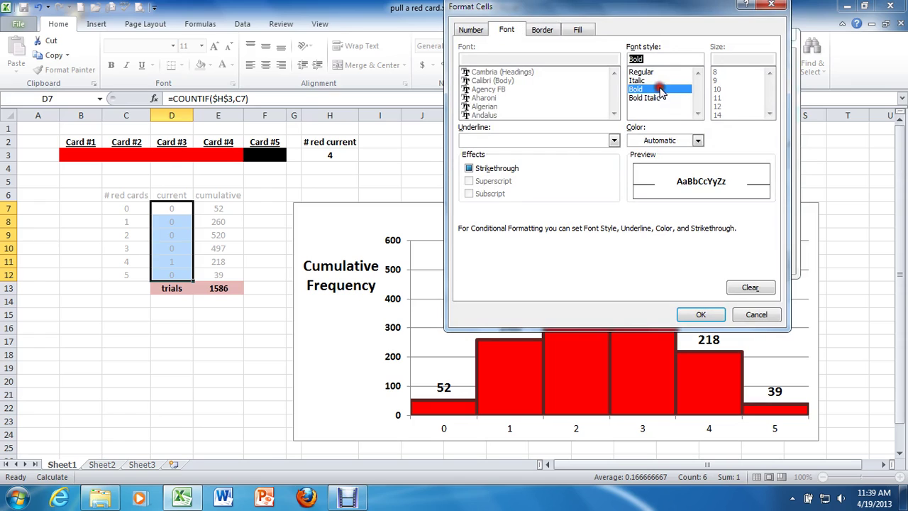
click(698, 139)
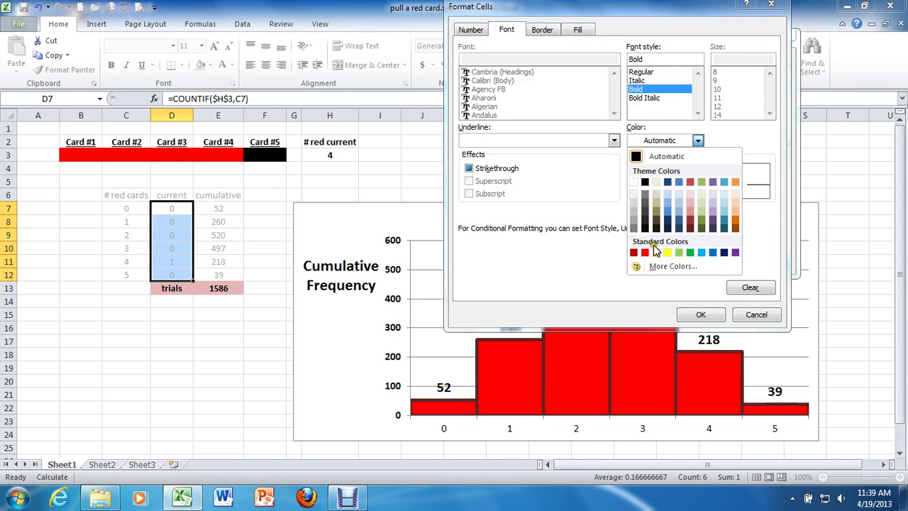
click(691, 214)
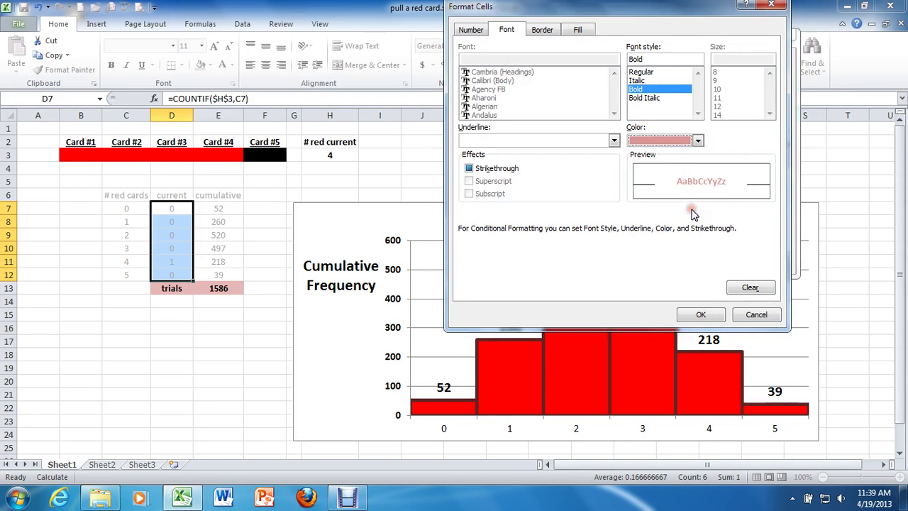
click(700, 314)
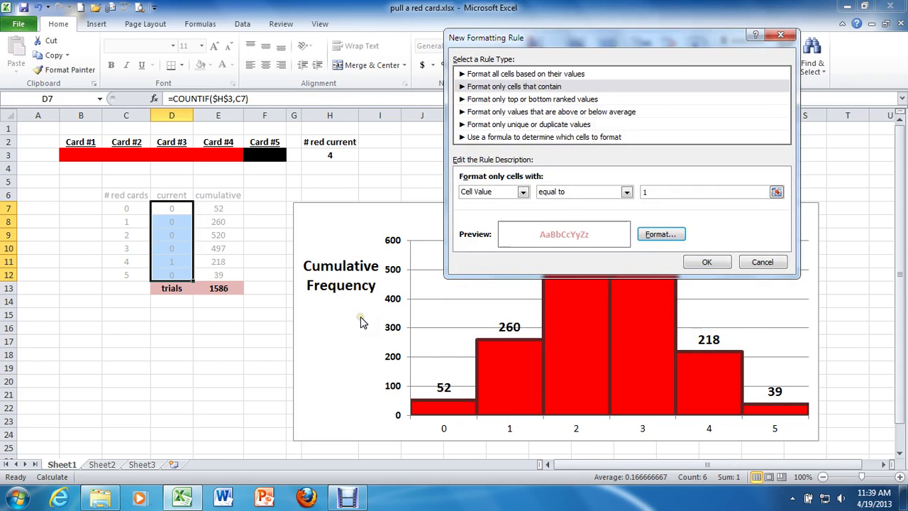
click(705, 262)
click(230, 317)
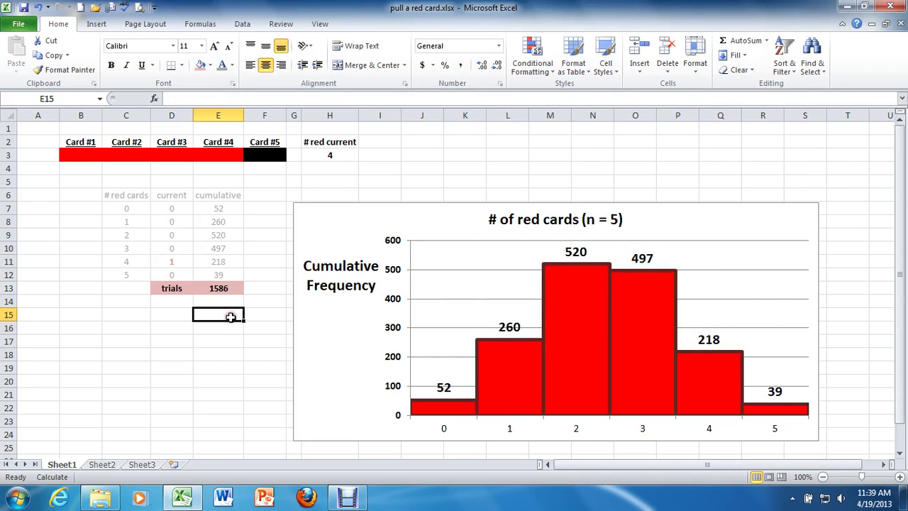
- Recalculate the worksheet repeatedly to run further draws with the matching current count highlighted in the table
key(F9)
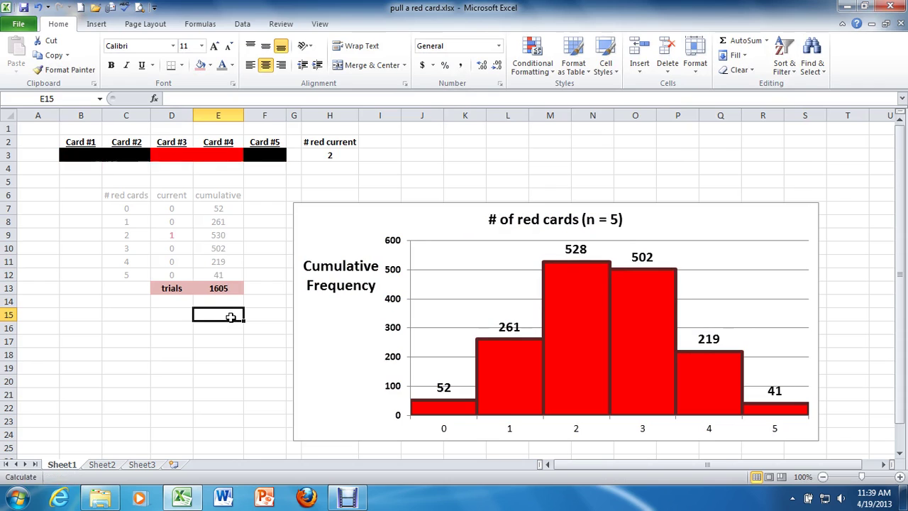
key(F9)
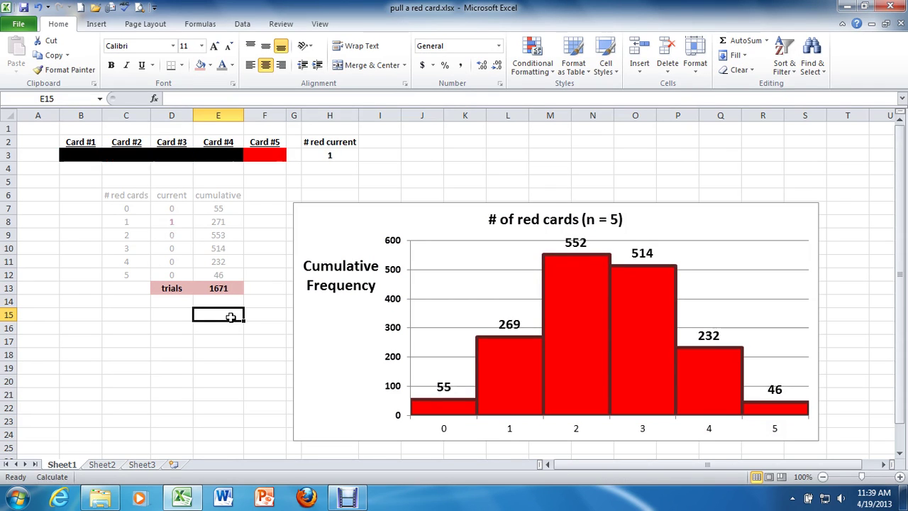
key(F9)
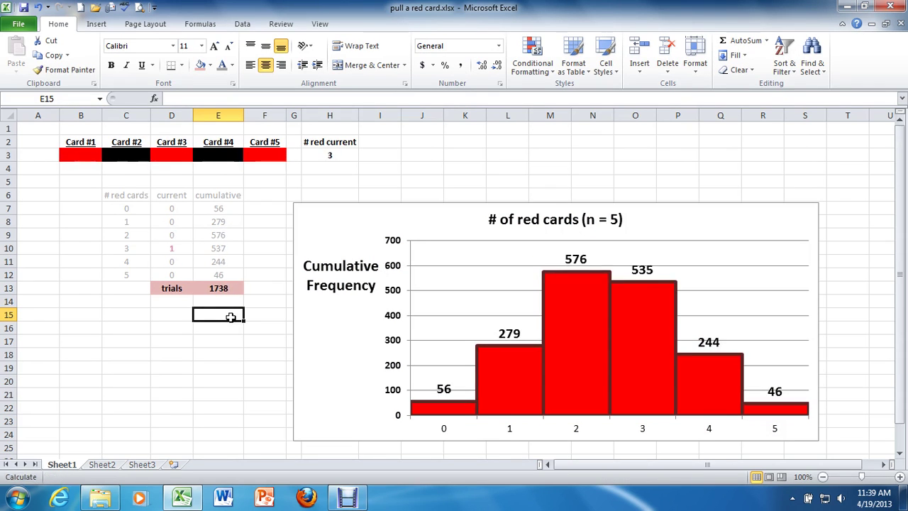
key(F9)
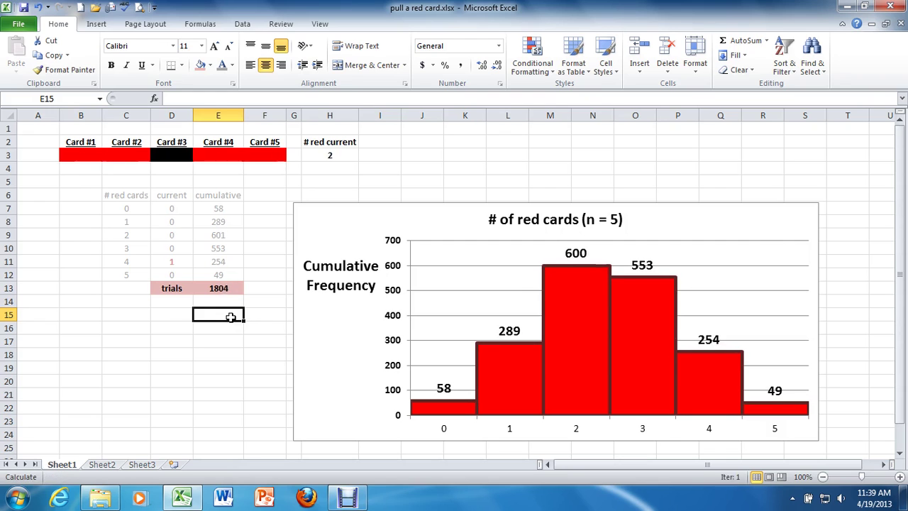
key(F9)
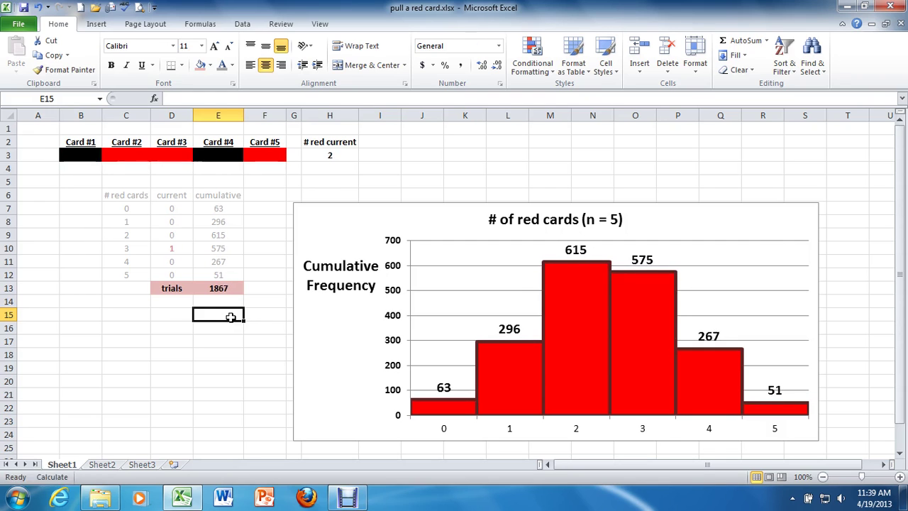
key(F9)
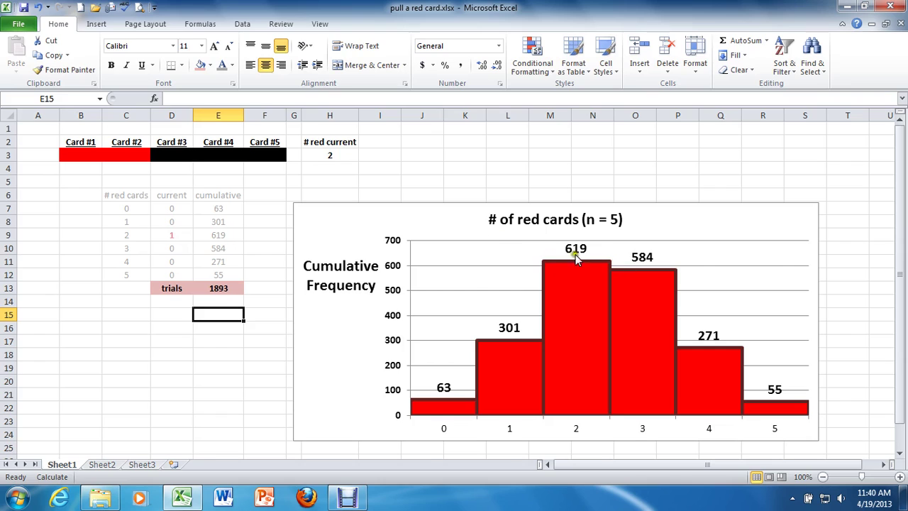
- Enter the heading "p(no red cards out of 5 if deck is fair)" in B16, merged and centred across B16:F16
mouse_move(598, 274)
click(75, 328)
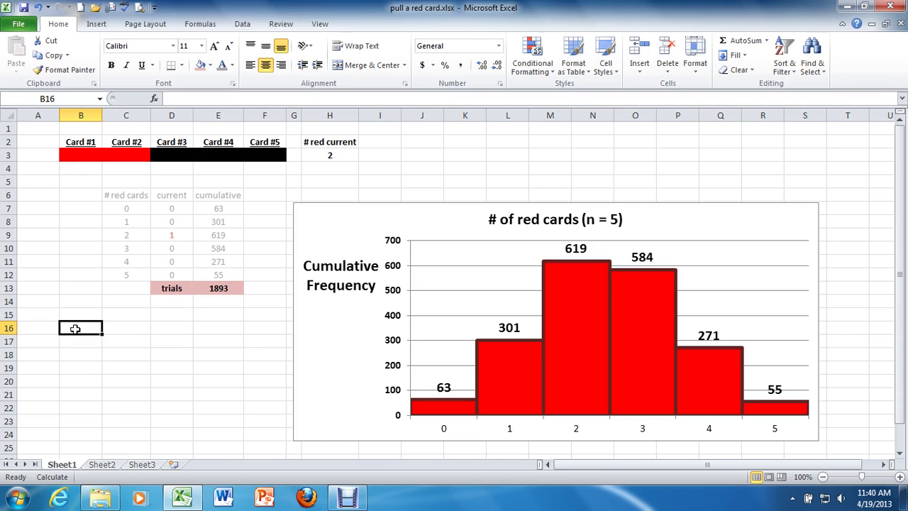
text(p()
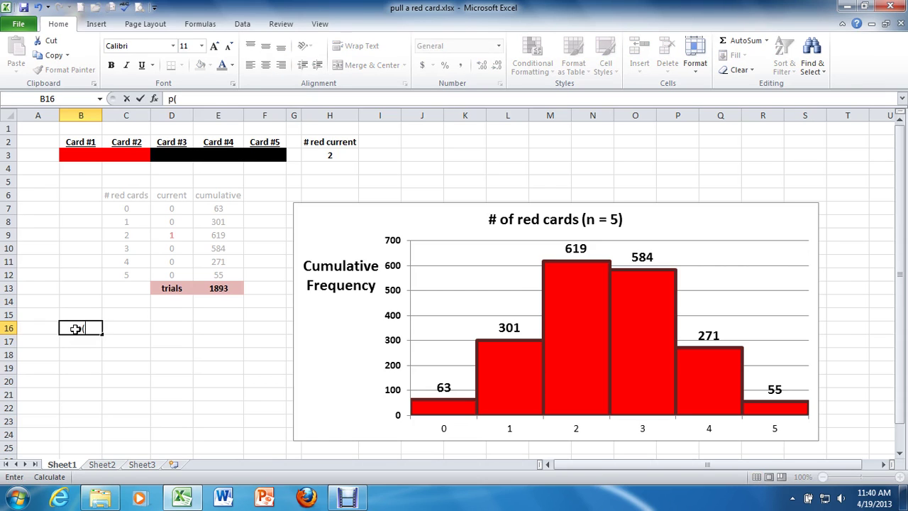
text(n o red cards out of 5 if deck is fair))
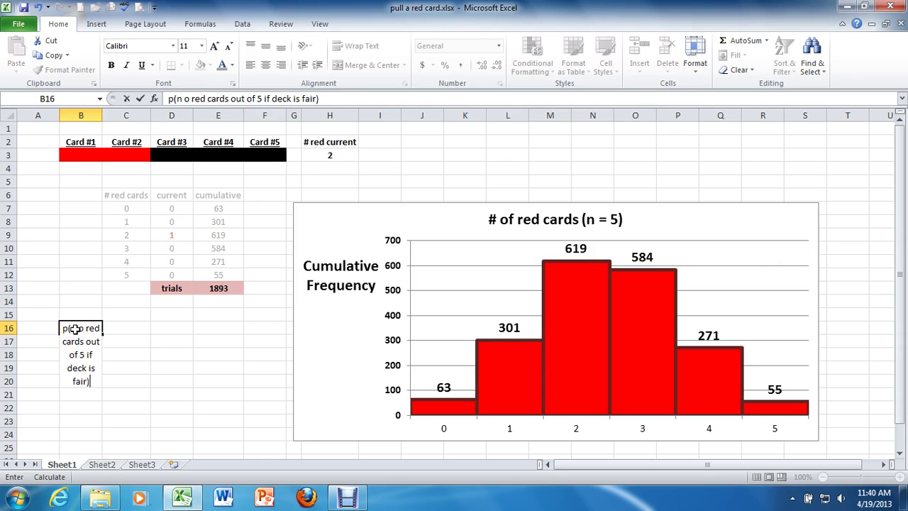
click(137, 363)
drag(270, 329, 97, 330)
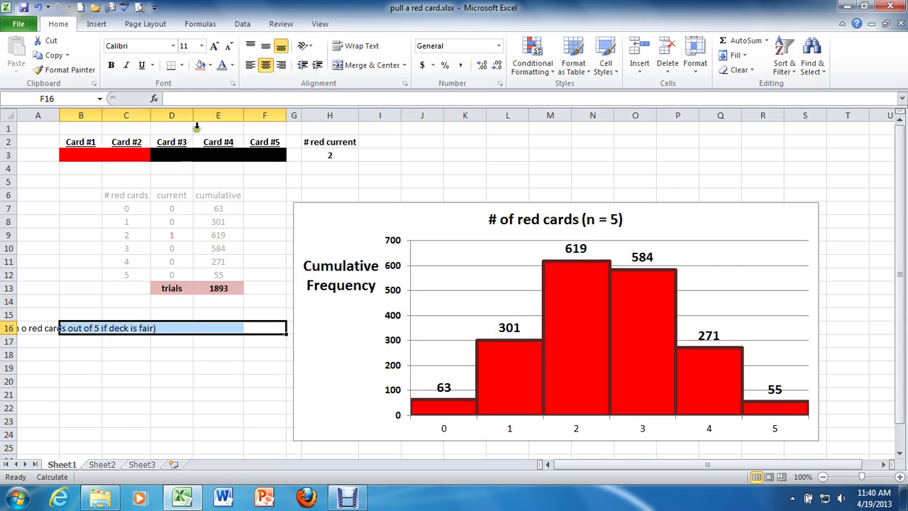
click(355, 70)
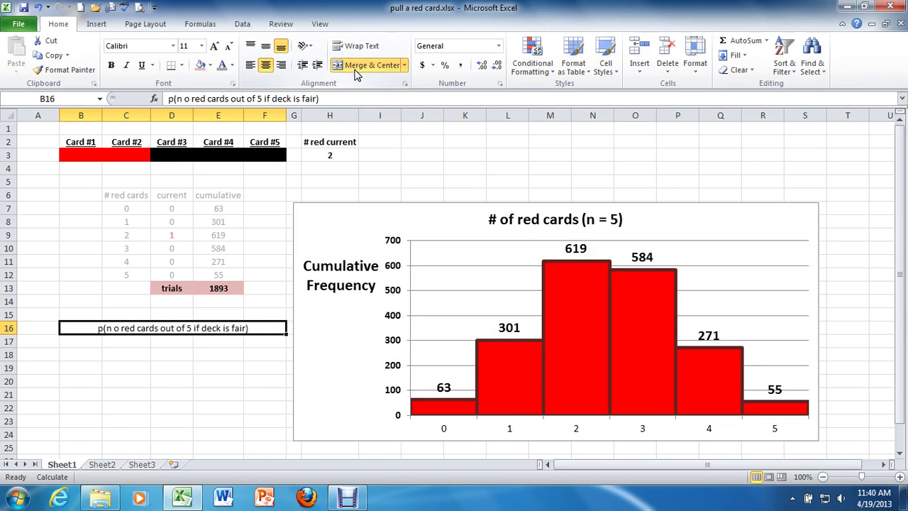
click(182, 98)
key(BackSpace)
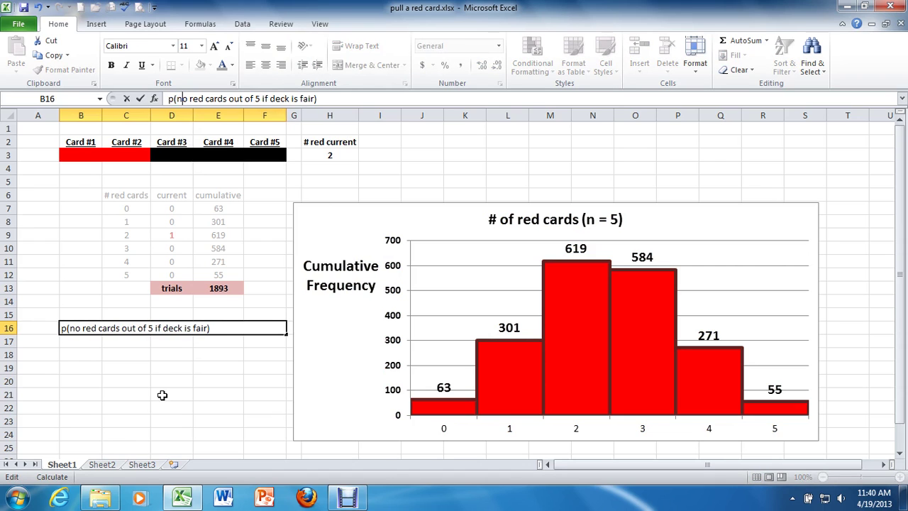
click(155, 358)
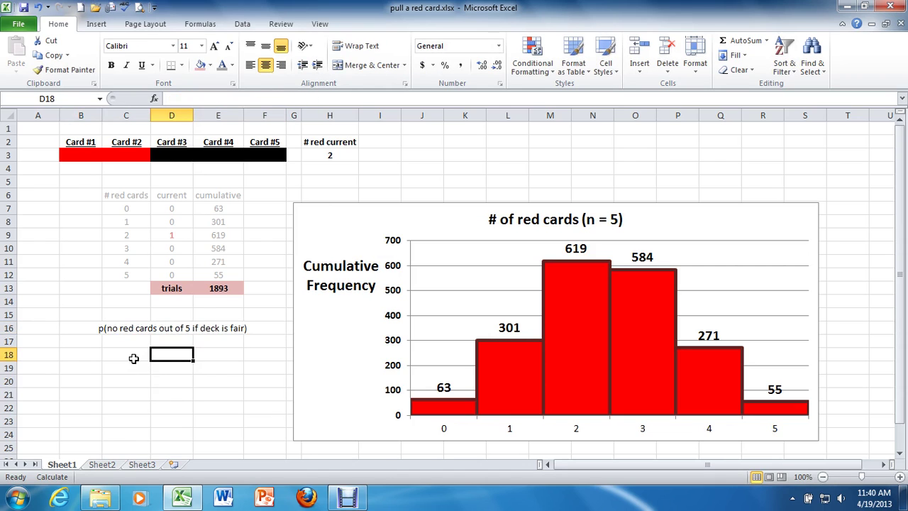
- Label cell B17 "(empirically)" and autofit the width of column B to its contents
click(77, 340)
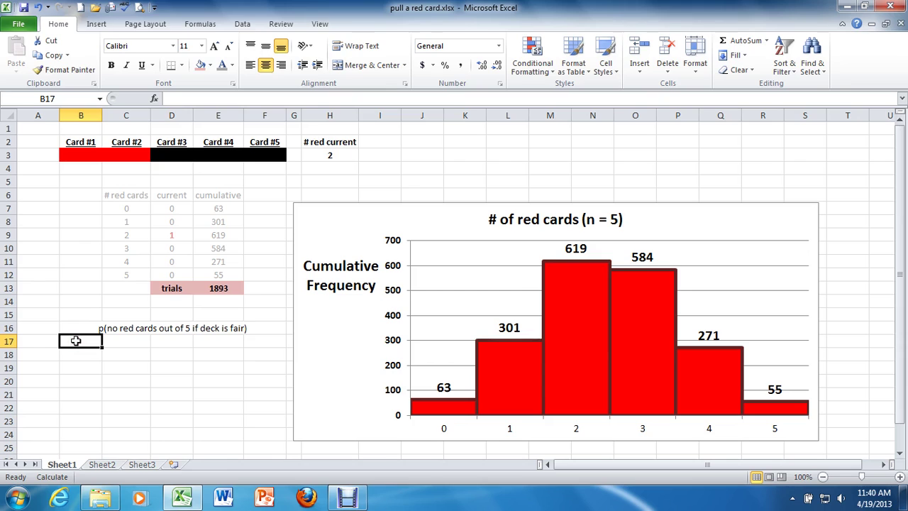
text((e)
text(mpit)
text(ically)
text())
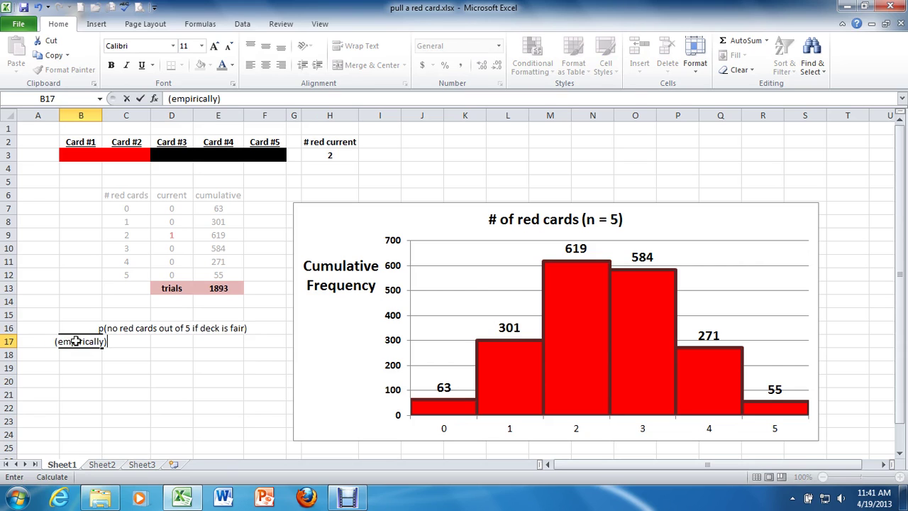
click(115, 368)
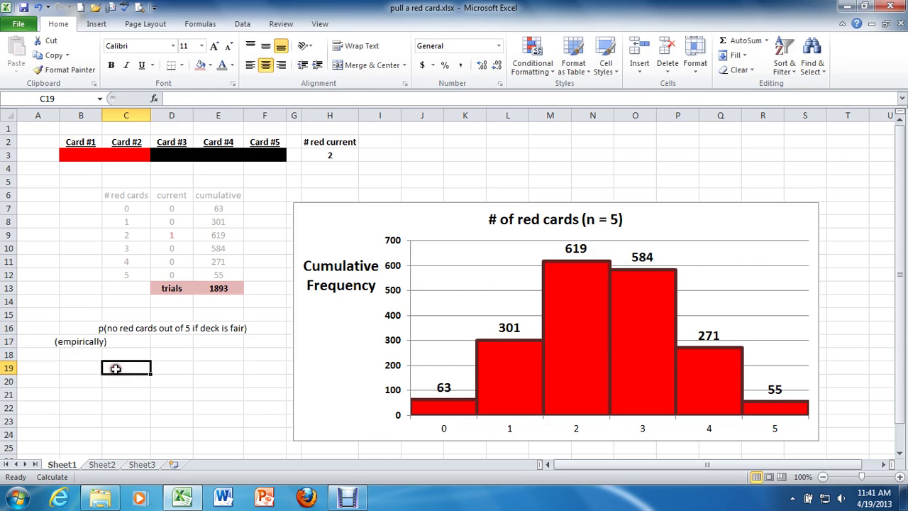
double_click(102, 116)
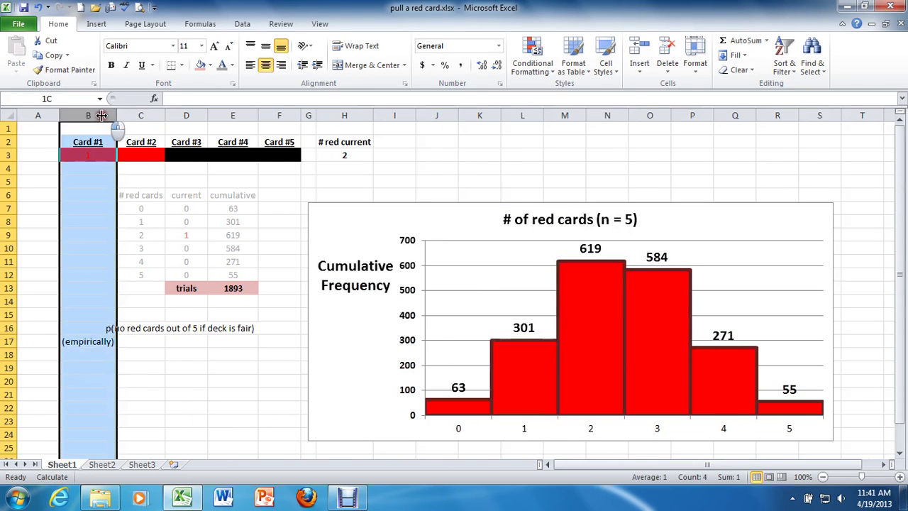
- Make the merged probability heading in B16:F16 bold and underlined
click(141, 341)
drag(71, 328, 298, 328)
click(372, 64)
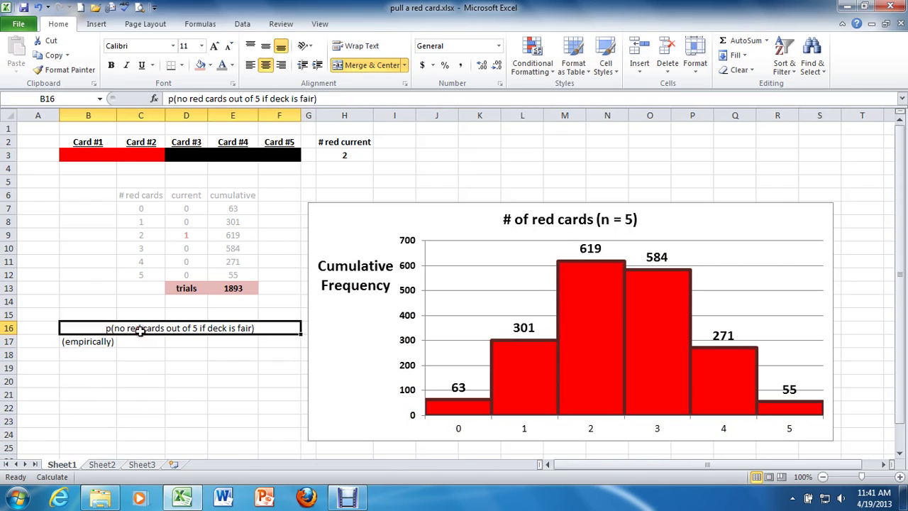
key(ctrl+b)
key(ctrl+u)
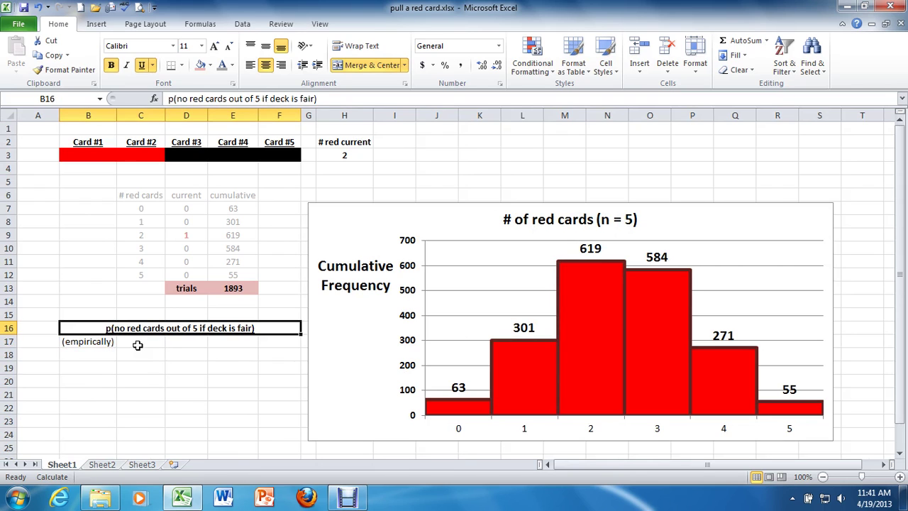
- Calculate the empirical probability in C17 by dividing the cumulative count for 0 red cards by the total trials, =E7/E13
click(134, 341)
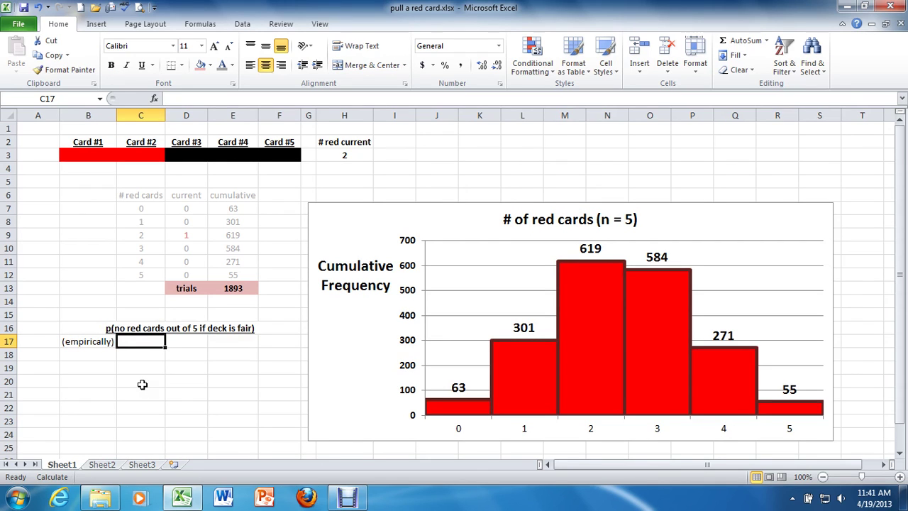
text(=)
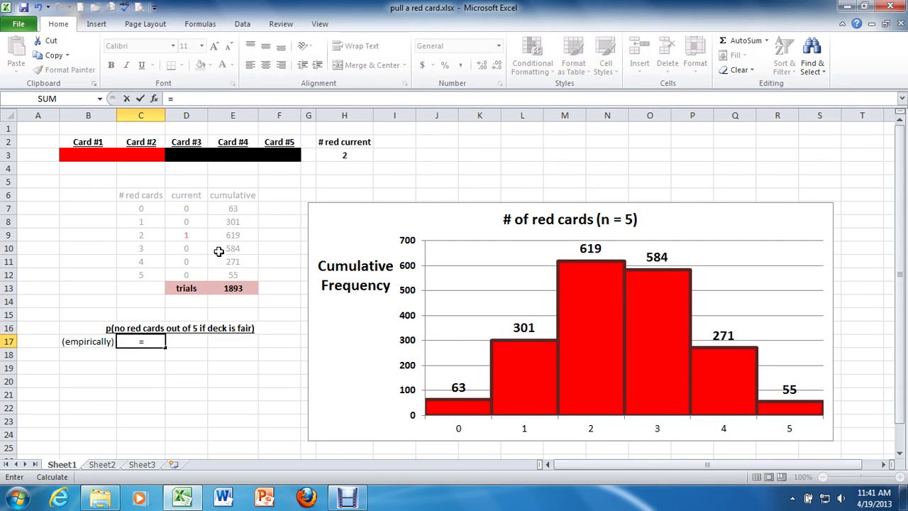
click(232, 210)
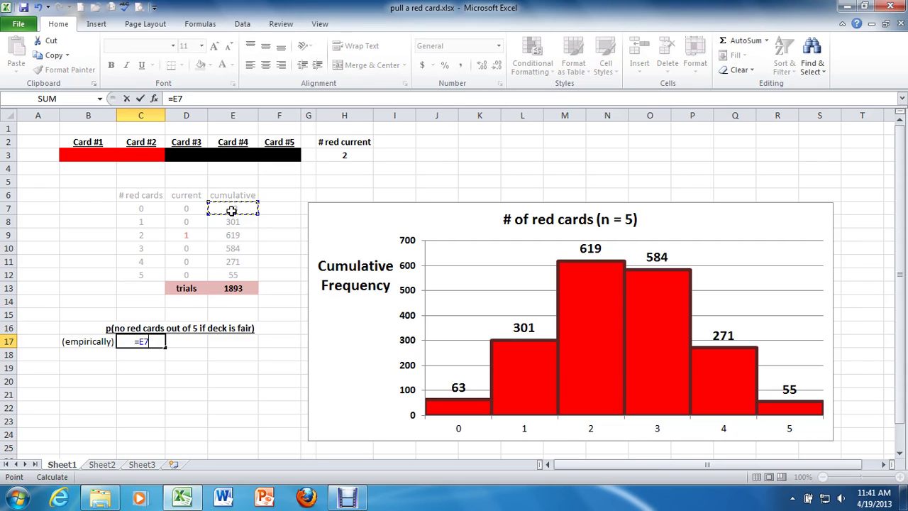
click(201, 97)
text(/)
click(237, 291)
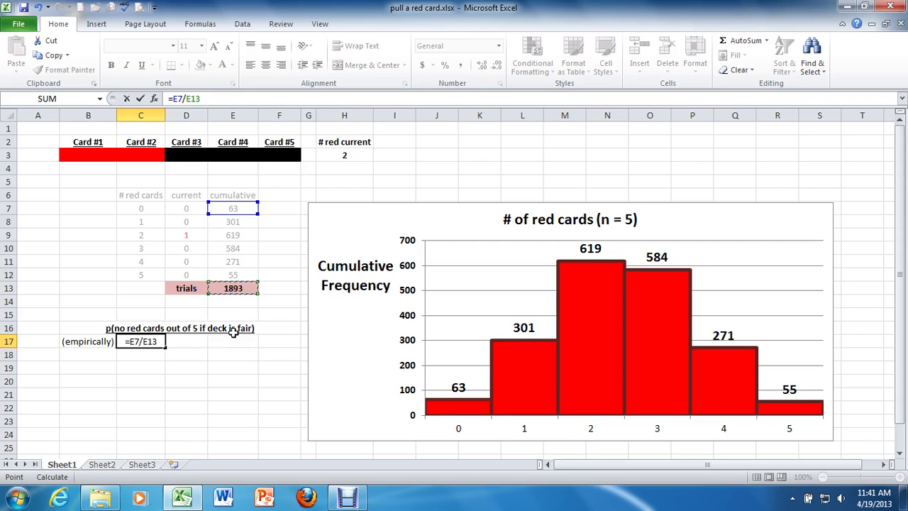
key(Return)
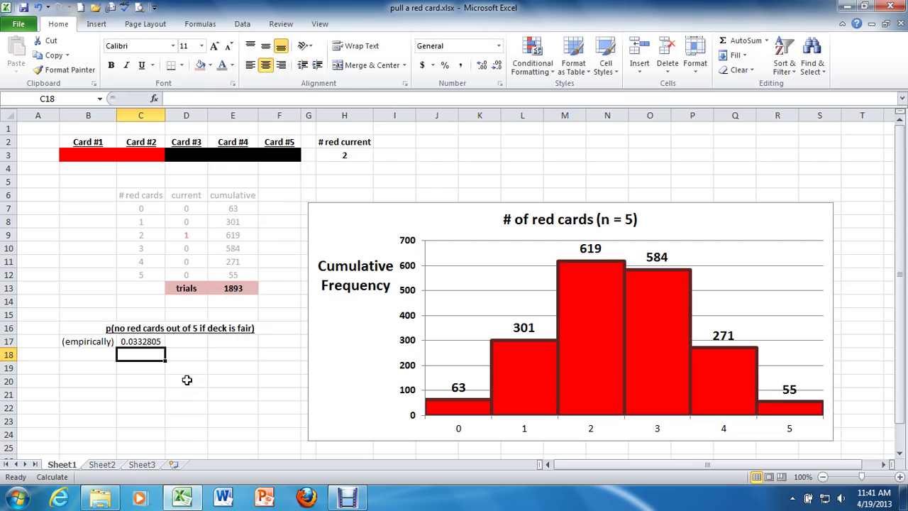
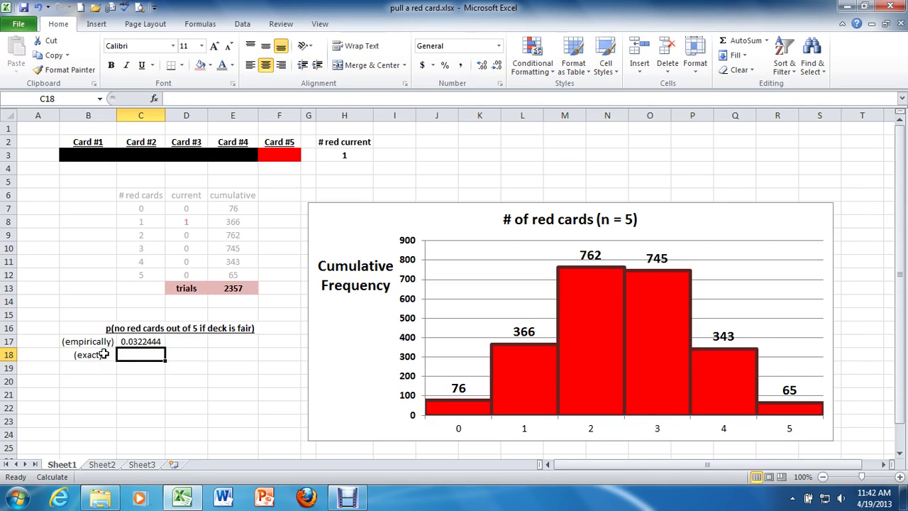
- Enter the exact probability in C18 as the formula =1/32
text(=1/32)
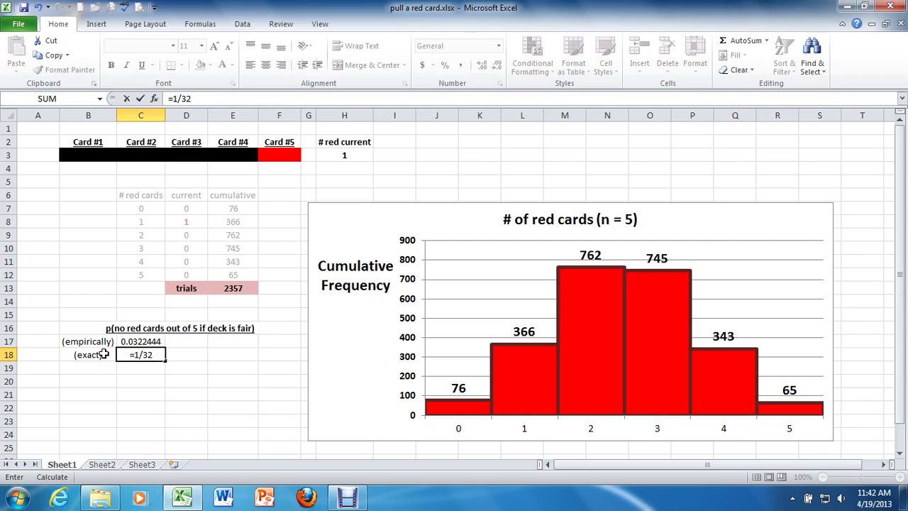
key(Return)
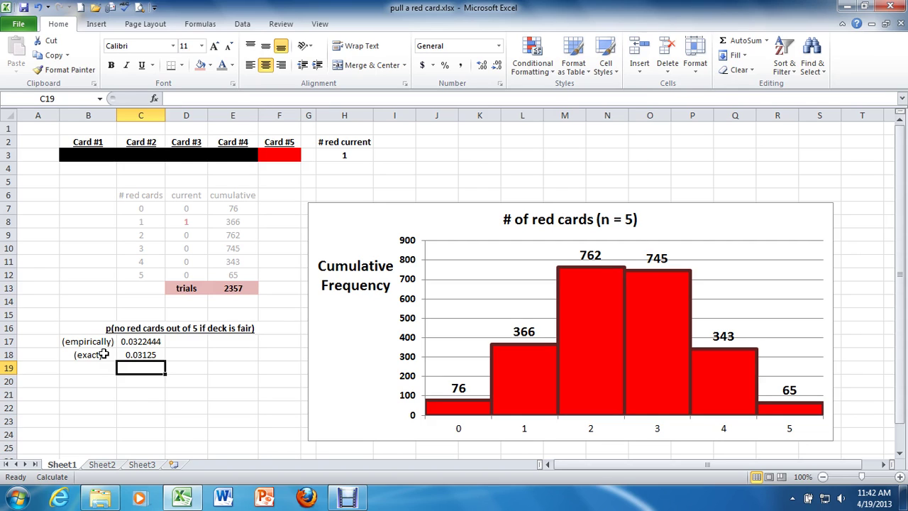
- Recalculate the worksheet repeatedly to add more trials and compare the empirical probability in C17 with the exact one in C18
key(F9)
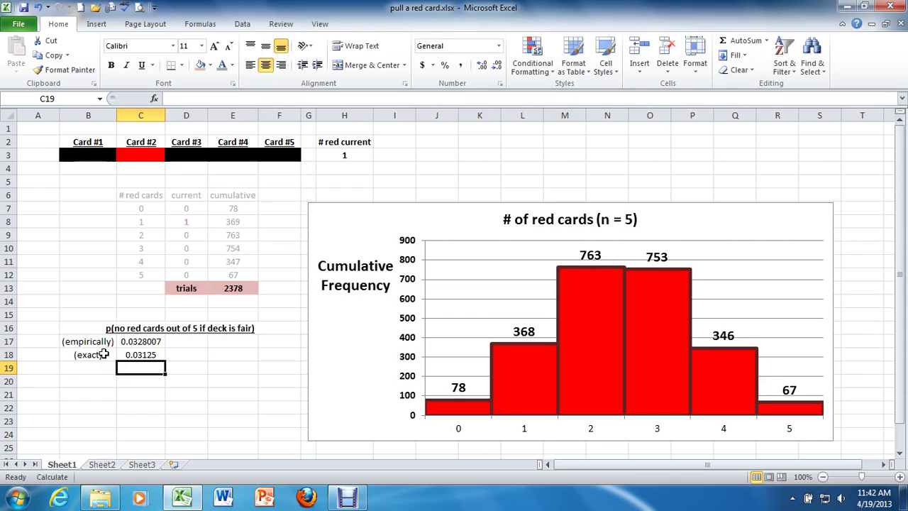
key(F9)
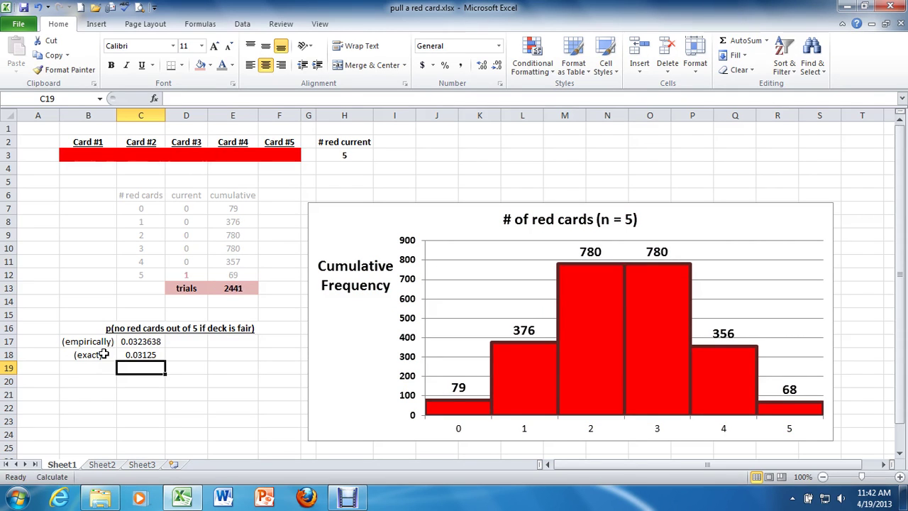
key(F9)
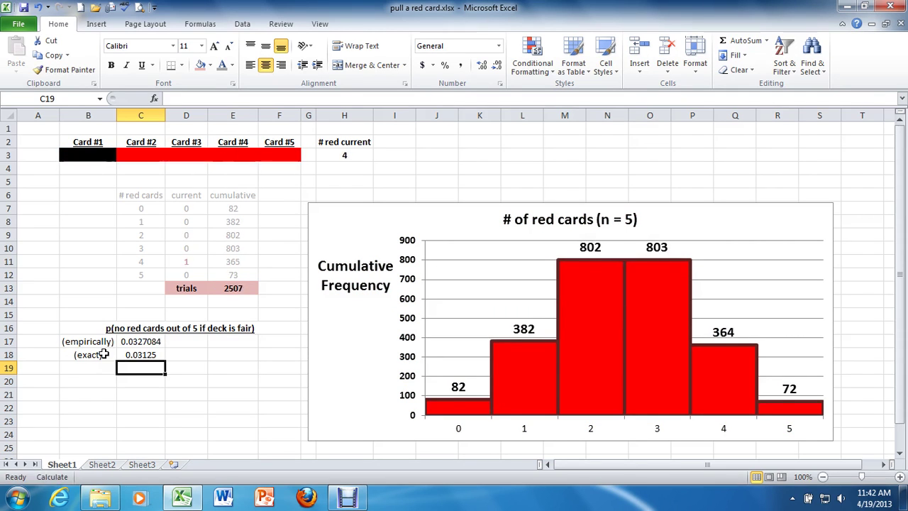
key(F9)
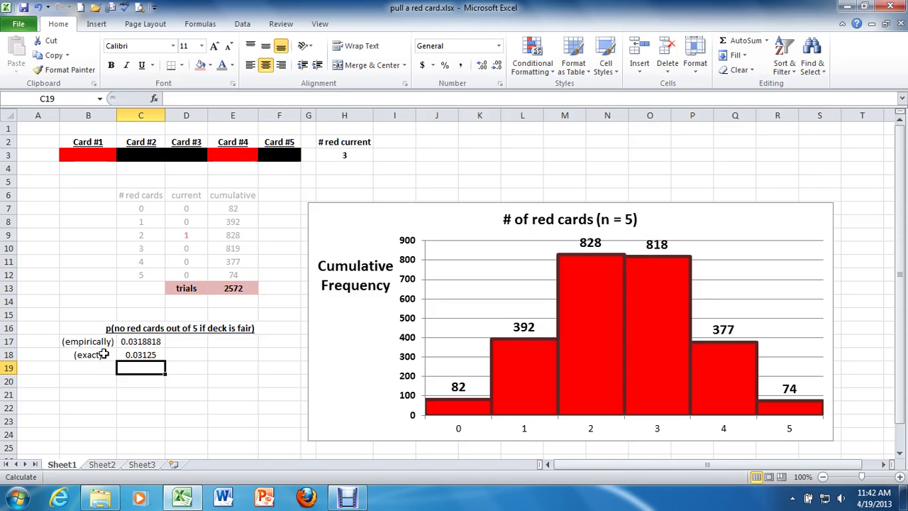
key(F9)
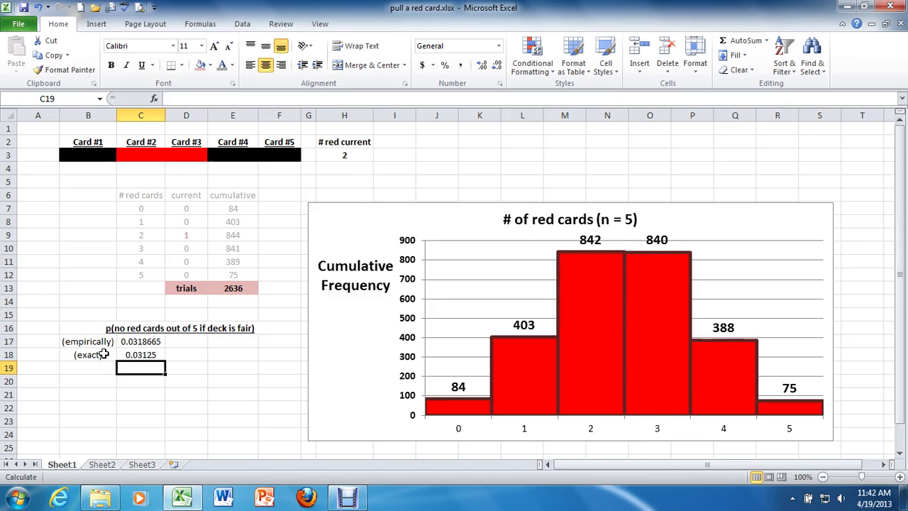
click(151, 341)
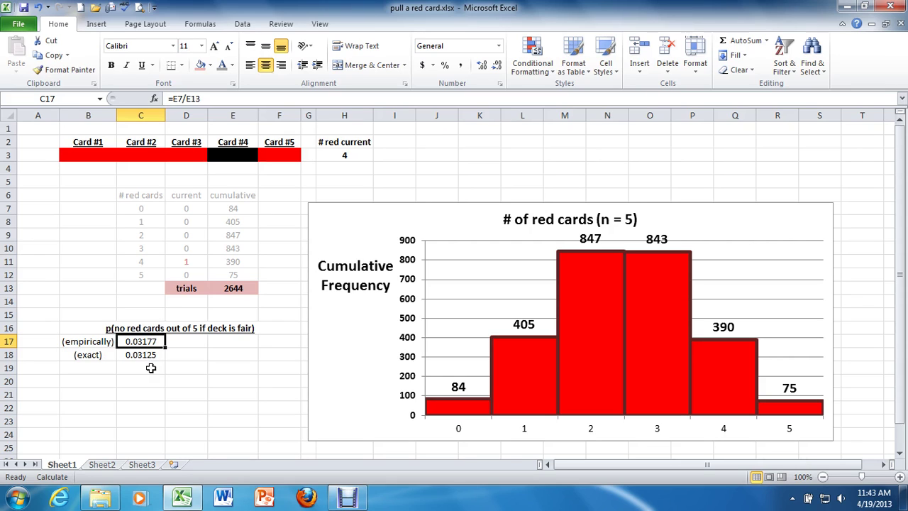
key(F9)
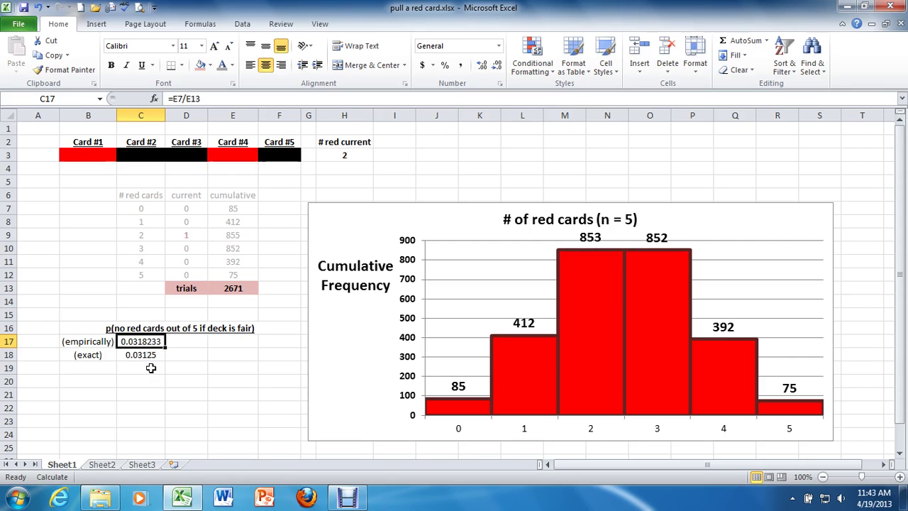
key(F9)
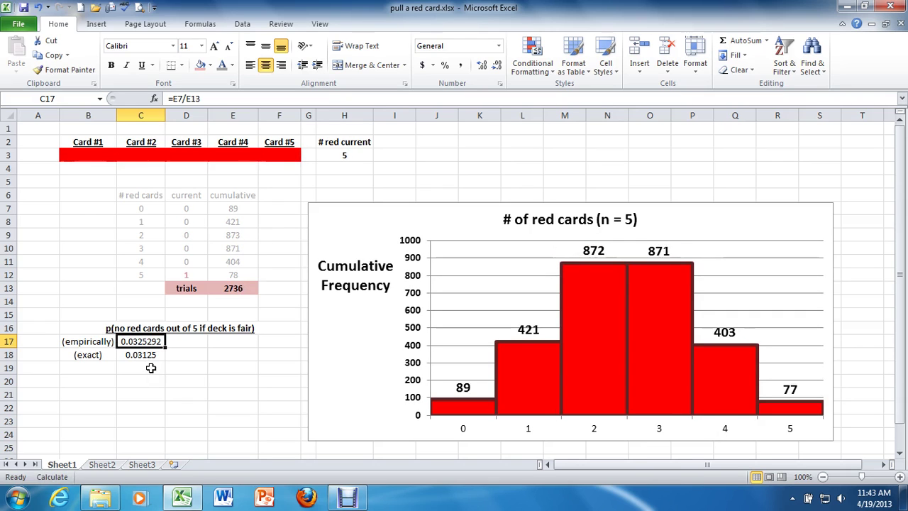
key(F9)
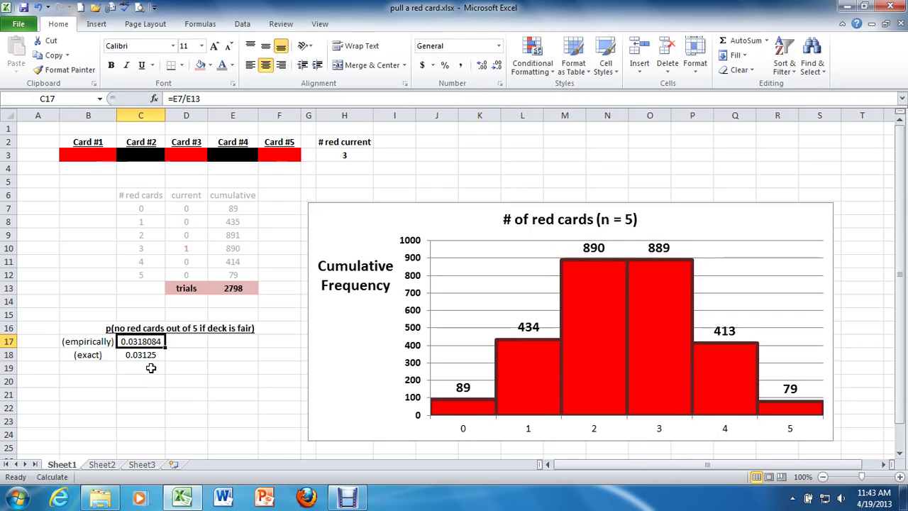
key(F9)
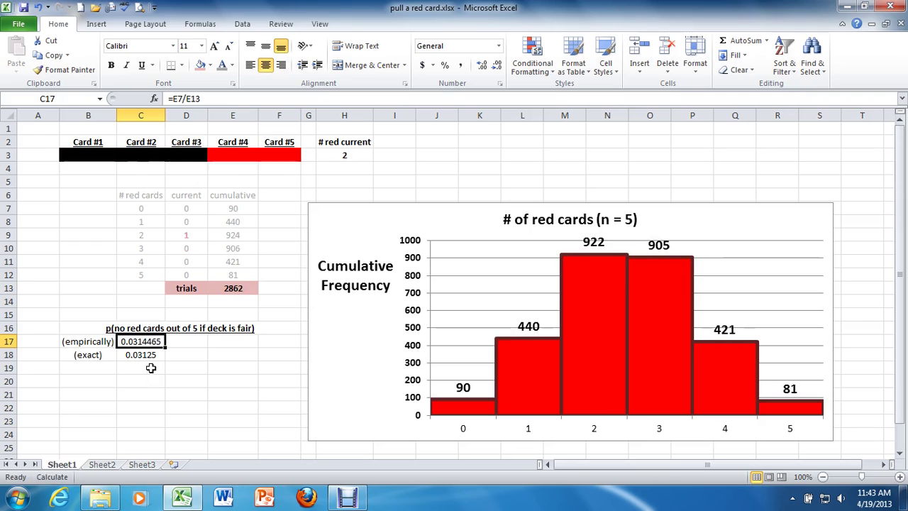
key(F9)
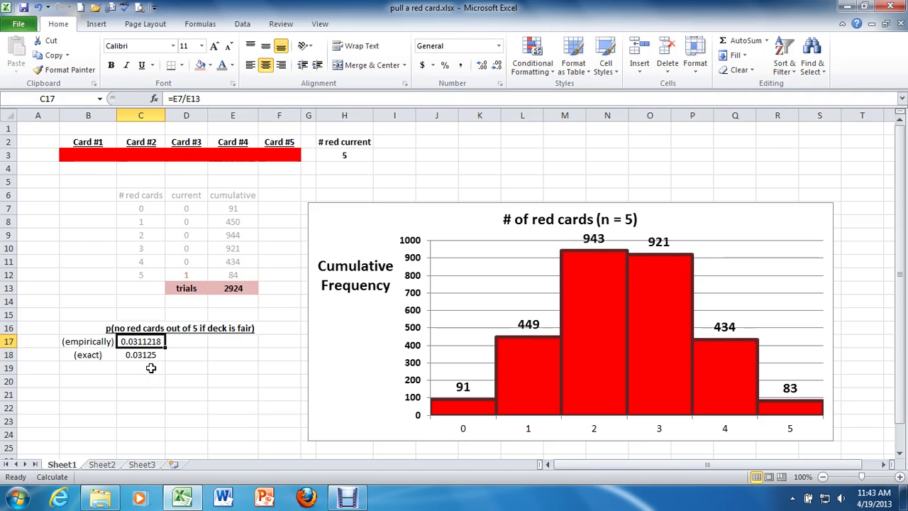
key(F9)
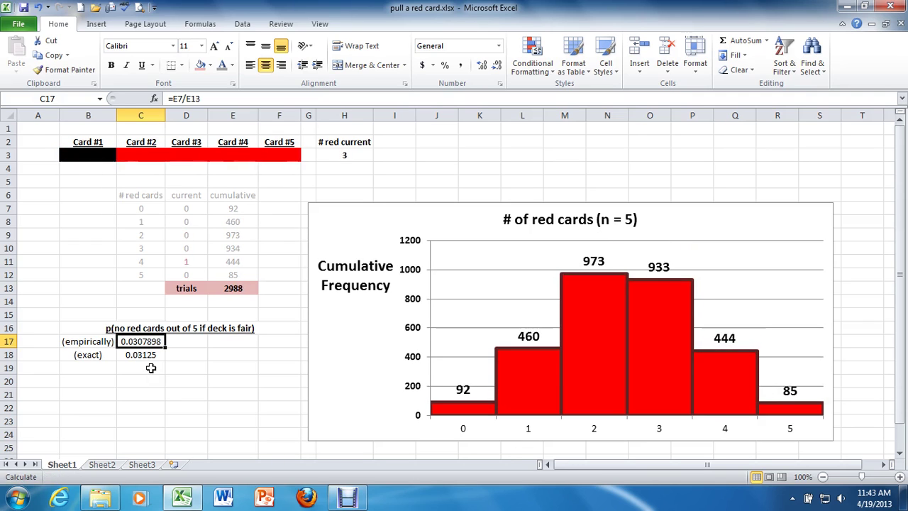
key(F9)
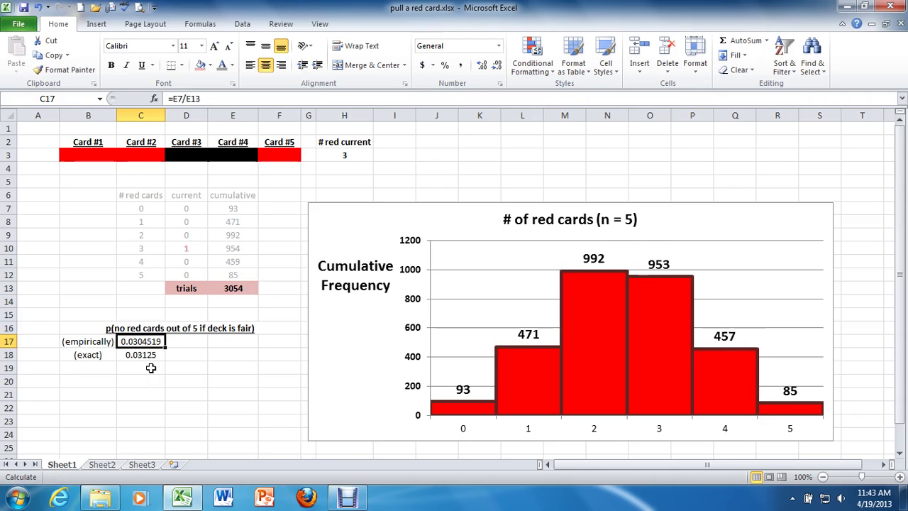
key(F9)
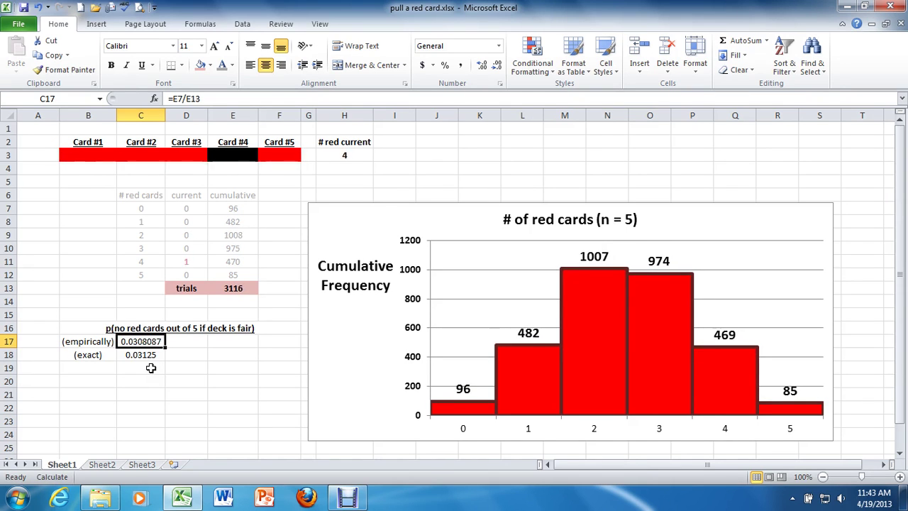
- Run further batches of five-card draws by recalculating, accumulating more trials in the frequency table, chart and empirical probability
key(F9)
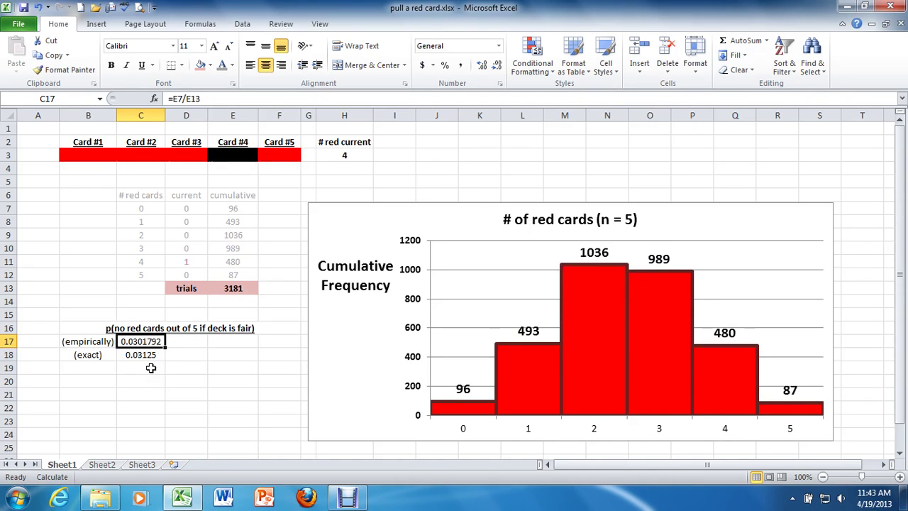
key(F9)
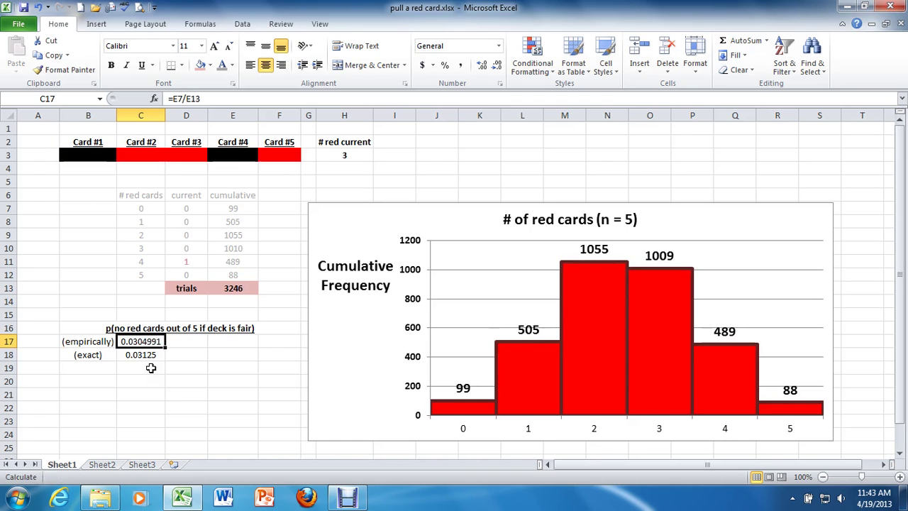
key(F9)
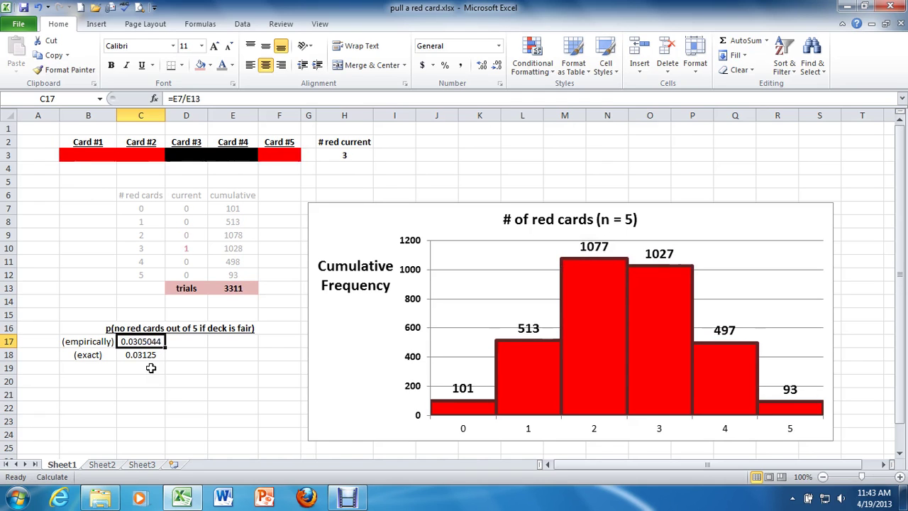
key(F9)
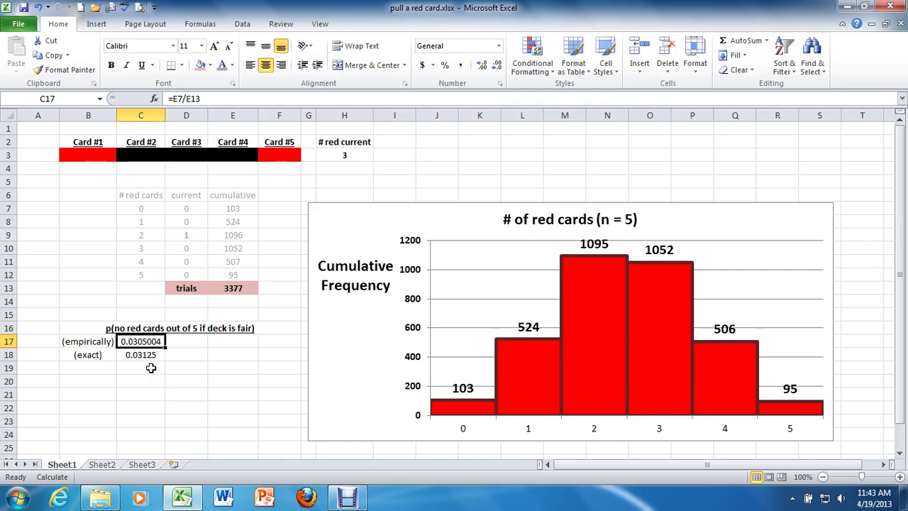
key(F9)
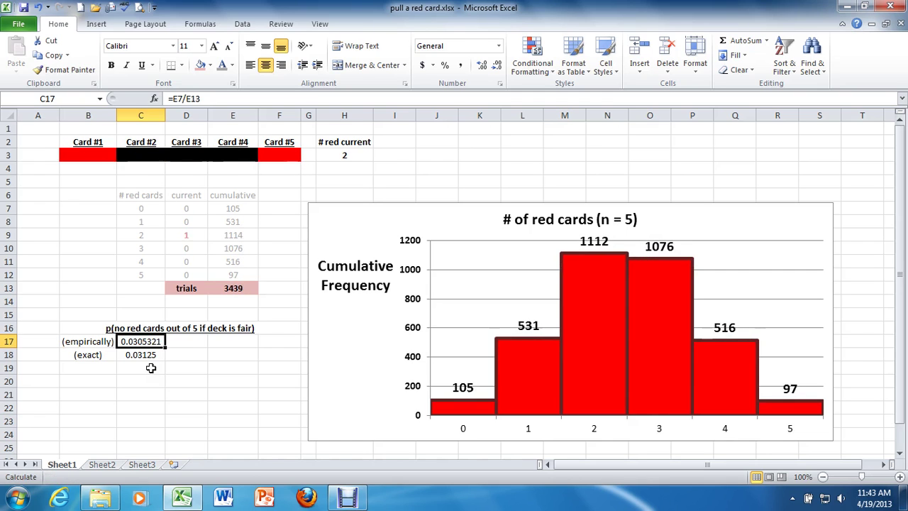
click(348, 498)
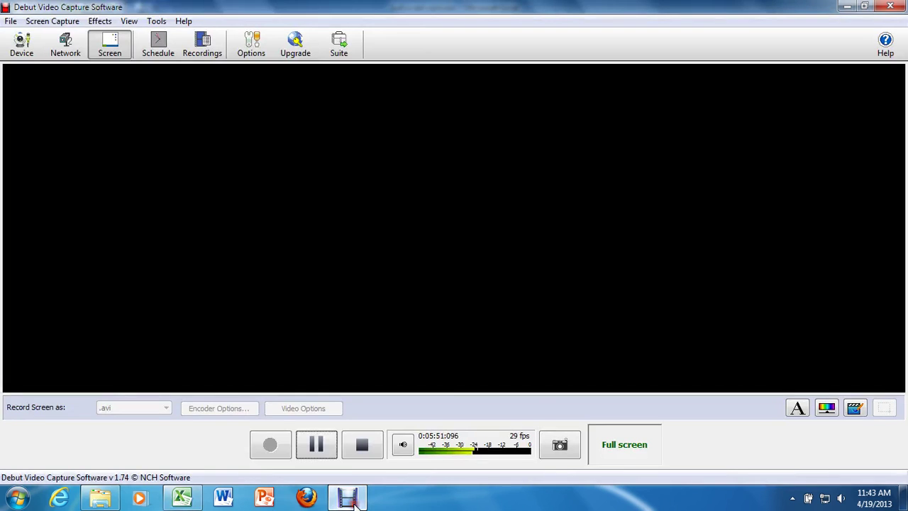